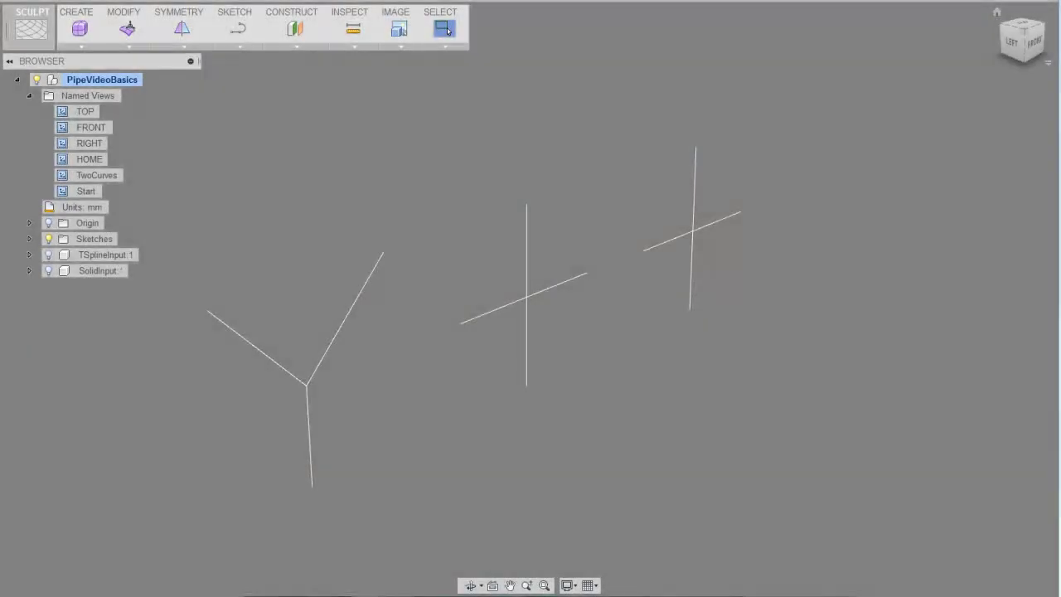
- Expand the Sculpt CREATE menu showing Box, Plane, Cylinder and Pipe
{"action": "left_click", "coordinate": [81, 48]}
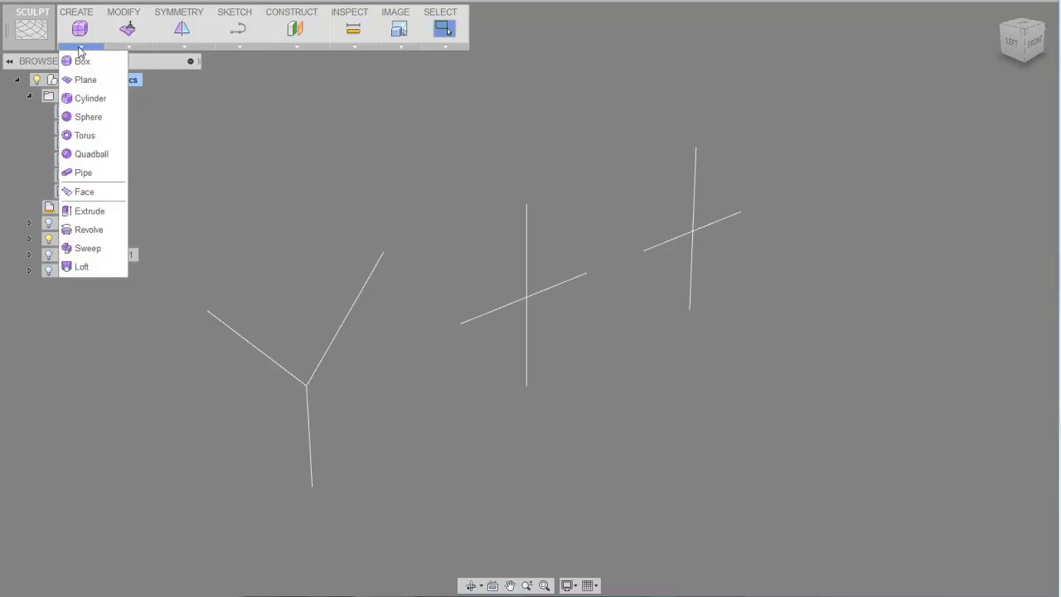
- Pin Pipe to the toolbar and pipe the Y and cross sketches with Smooth display
{"action": "left_click", "coordinate": [120, 173]}
{"action": "mouse_move", "coordinate": [187, 215]}
{"action": "left_mouse_down"}
{"action": "mouse_move", "coordinate": [371, 441]}
{"action": "mouse_move", "coordinate": [415, 541]}
{"action": "left_mouse_up"}
{"action": "left_click", "coordinate": [96, 29]}
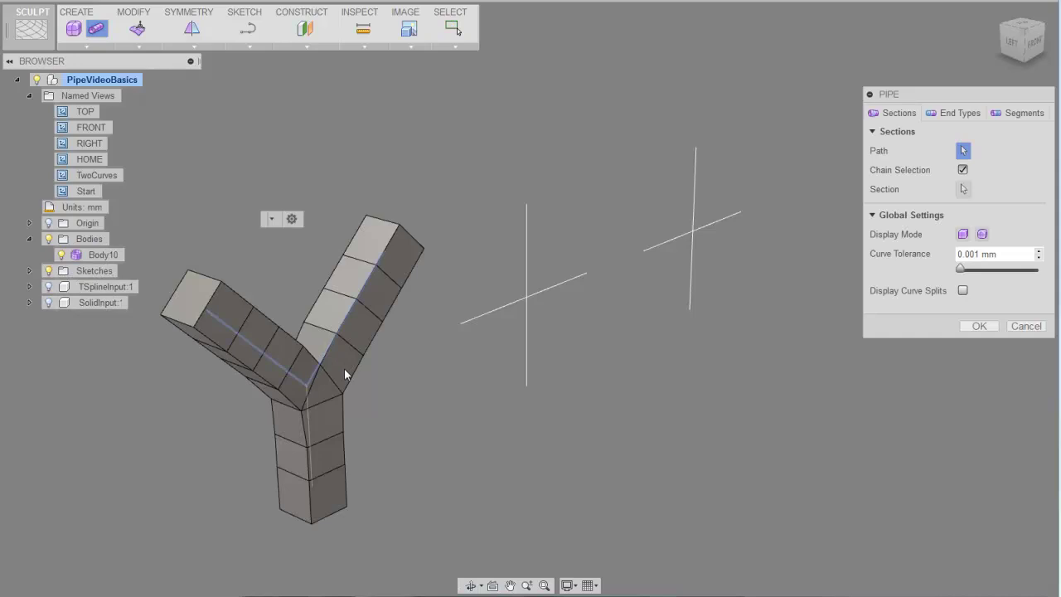
{"action": "mouse_move", "coordinate": [504, 434]}
{"action": "middle_mouse_down", "text": "shift"}
{"action": "mouse_move", "coordinate": [492, 433]}
{"action": "mouse_move", "coordinate": [502, 442]}
{"action": "mouse_move", "coordinate": [602, 425]}
{"action": "middle_mouse_up", "text": "shift"}
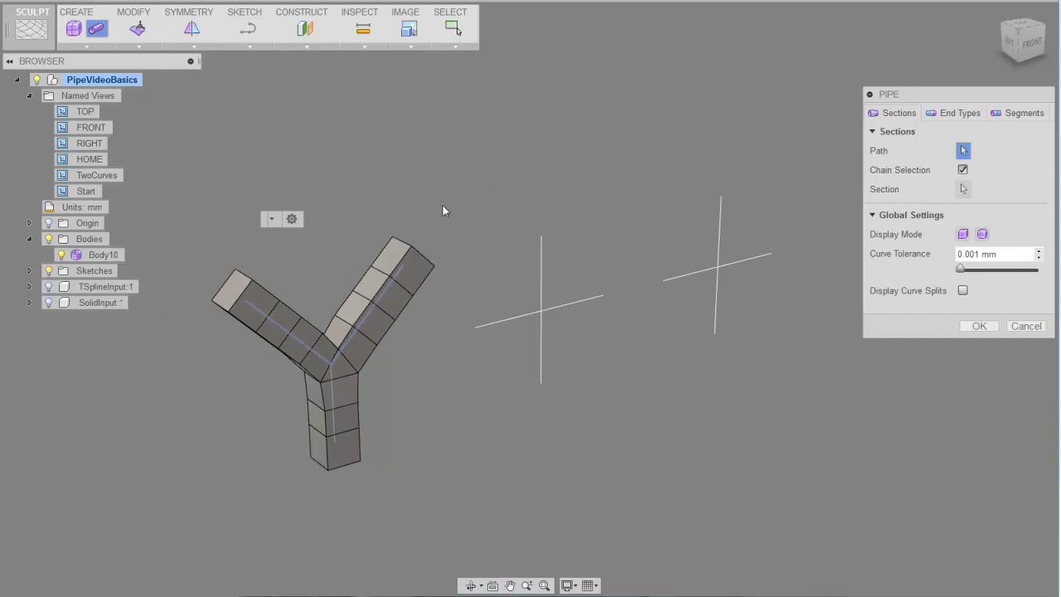
{"action": "left_click_drag", "start_coordinate": [459, 191], "coordinate": [632, 465]}
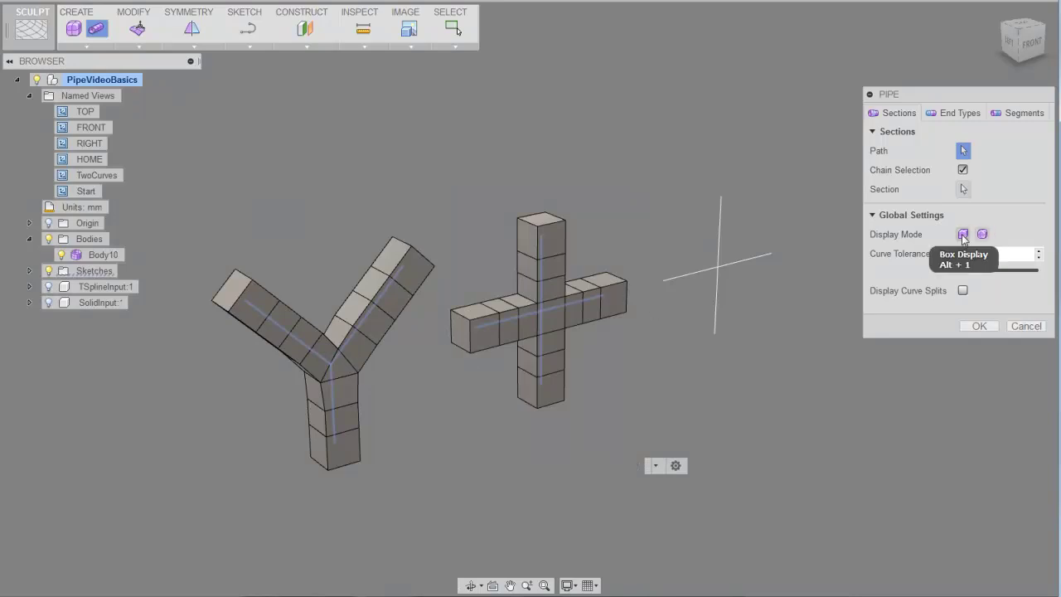
{"action": "left_click", "coordinate": [982, 235]}
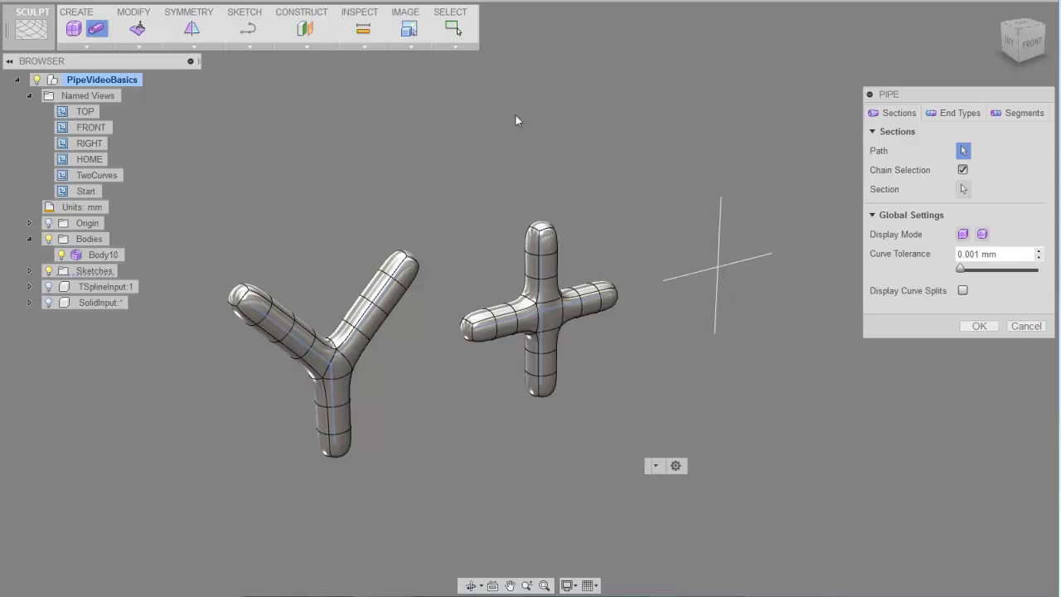
- Finish the pipe and switch between the TwoCurves and Start named views
{"action": "left_click", "coordinate": [83, 182]}
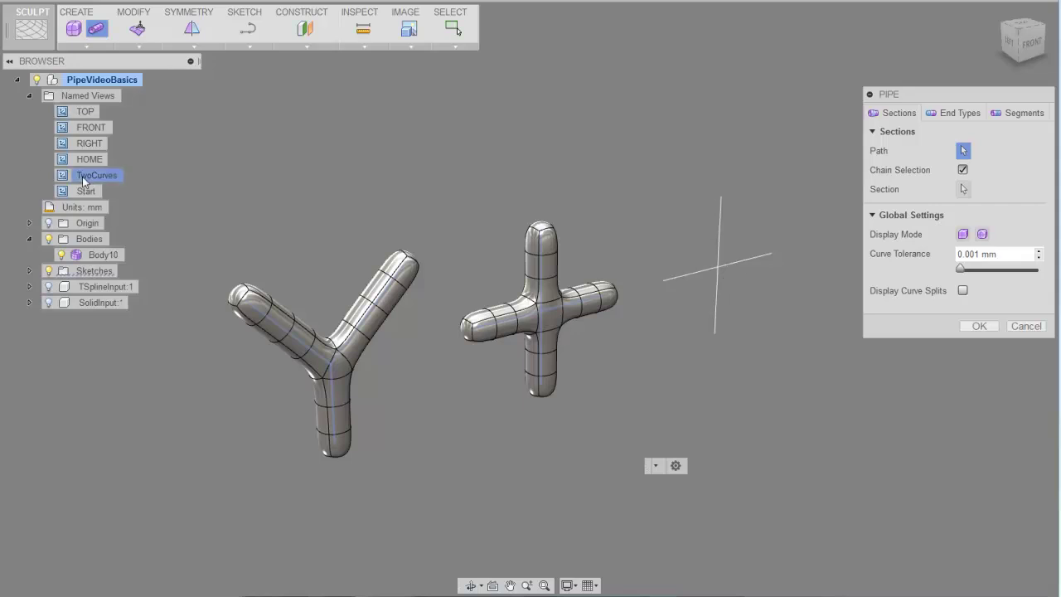
{"action": "double_click", "coordinate": [82, 182]}
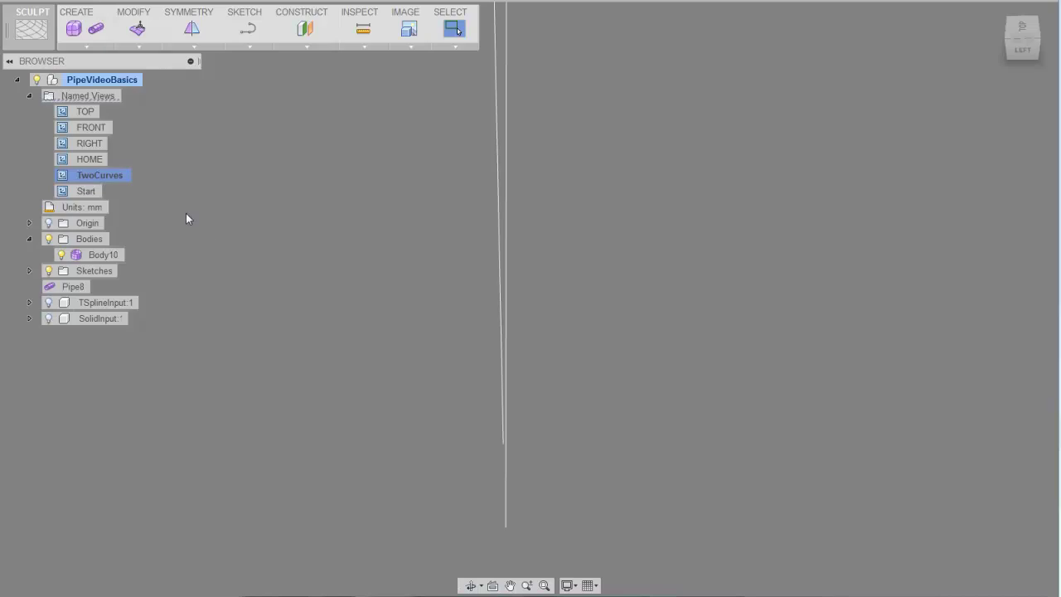
{"action": "double_click", "coordinate": [79, 190]}
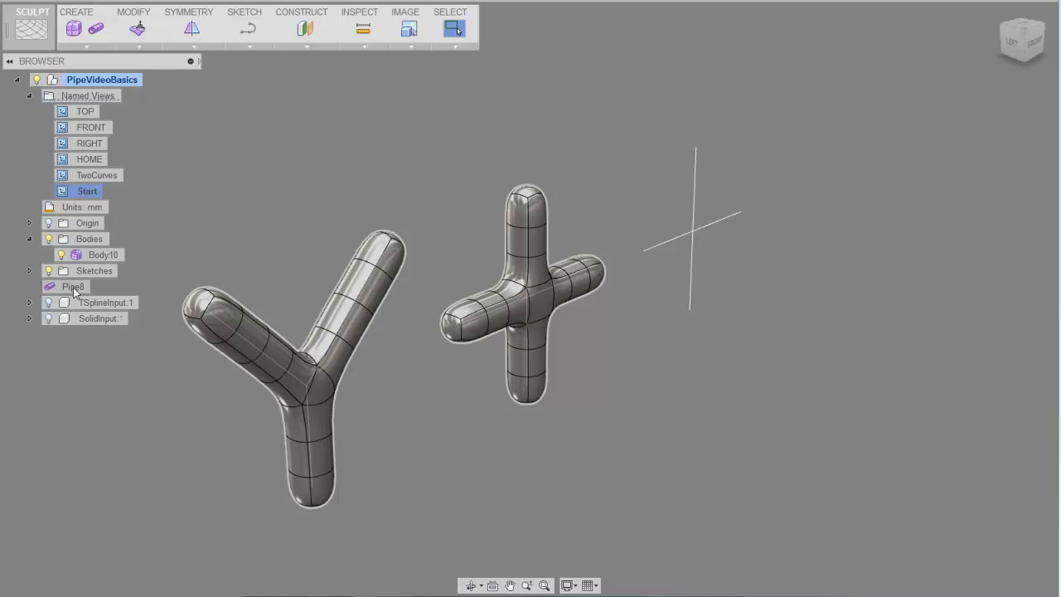
- Reopen Pipe8 for editing and add the right cross sketch to its path
{"action": "right_click", "coordinate": [73, 287]}
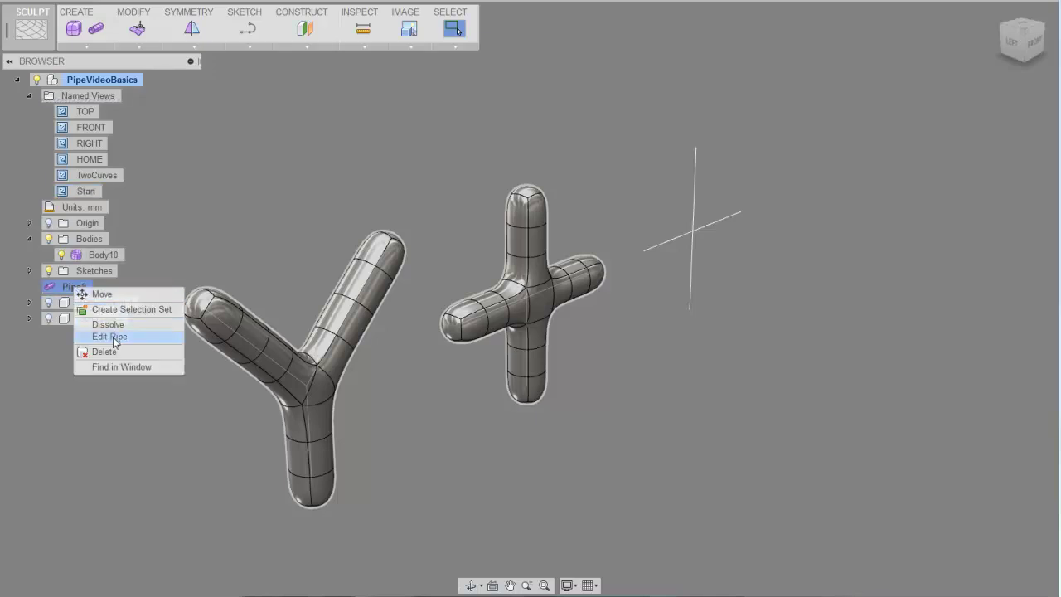
{"action": "left_click", "coordinate": [114, 337]}
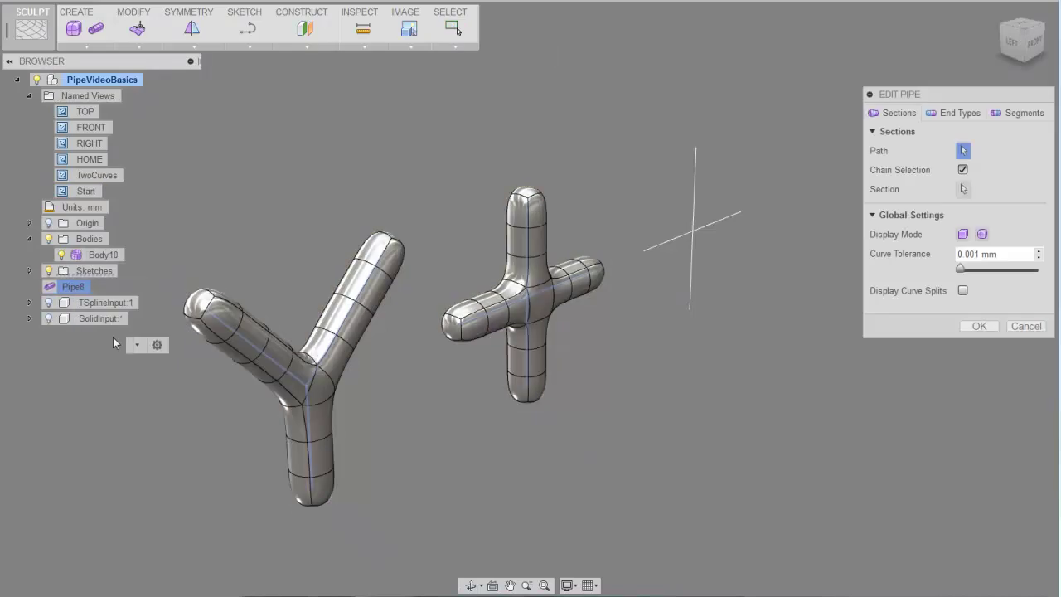
{"action": "left_click_drag", "start_coordinate": [632, 126], "coordinate": [765, 377]}
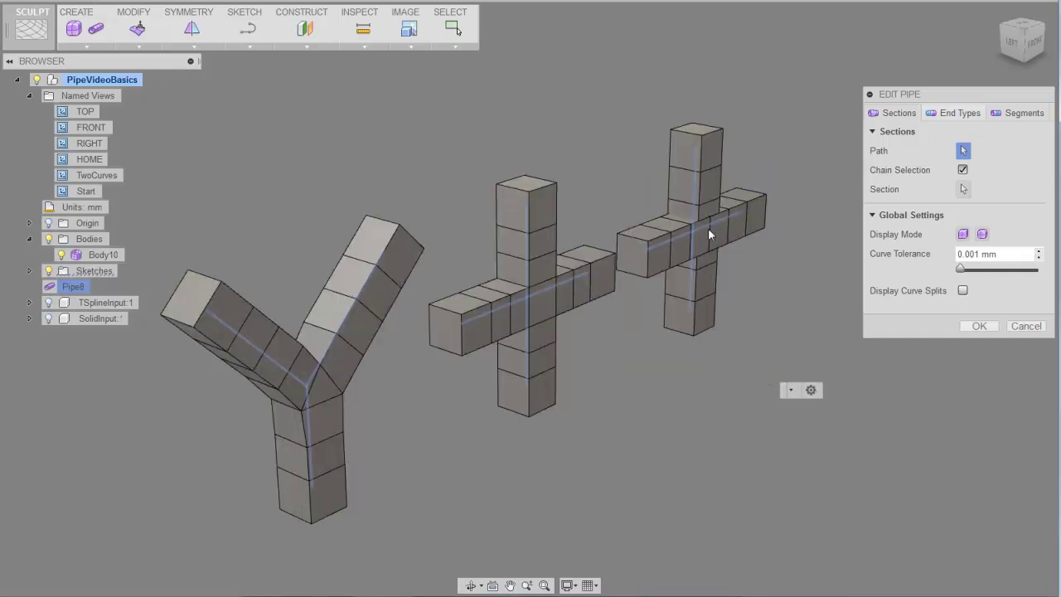
{"action": "middle_click_drag", "start_coordinate": [731, 241], "coordinate": [711, 305], "text": "shift"}
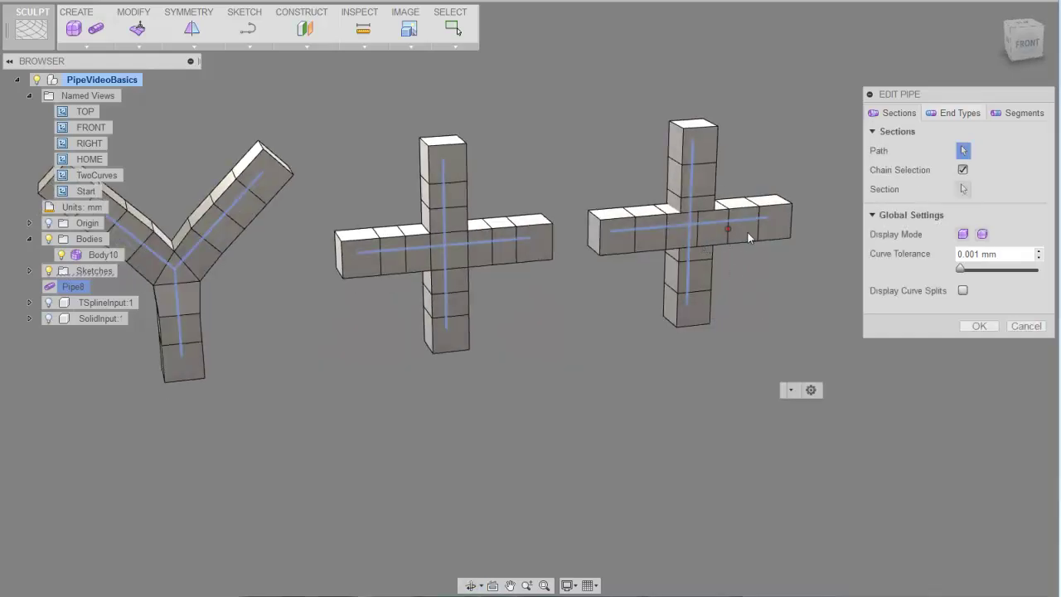
- Show curve splits, raise curve tolerance to 0.421 mm, set Smooth display, and confirm
{"action": "left_click", "coordinate": [962, 291]}
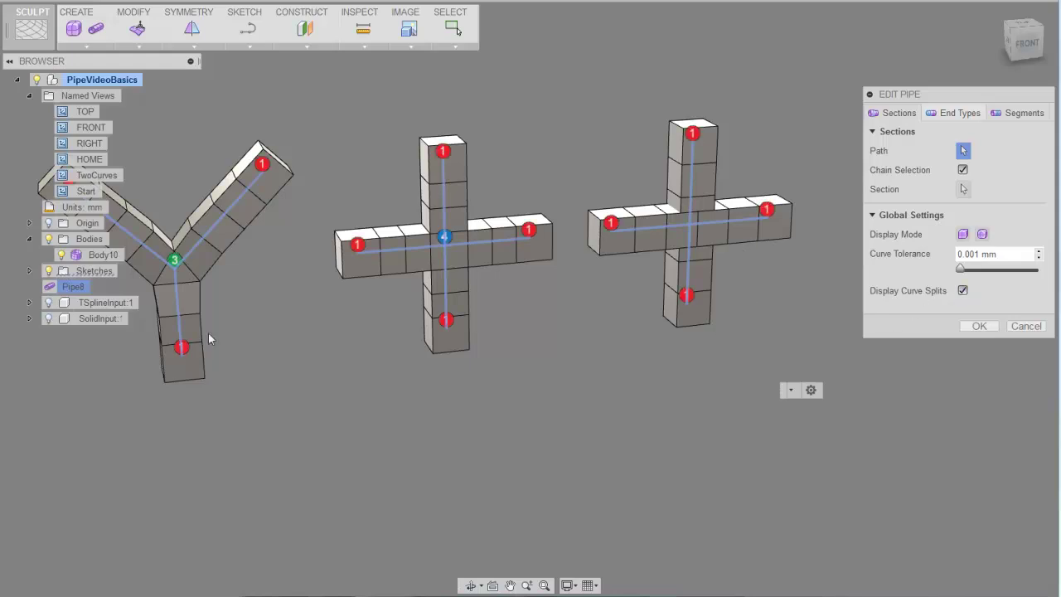
{"action": "scroll", "coordinate": [231, 336], "scroll_direction": "down", "scroll_amount": 2}
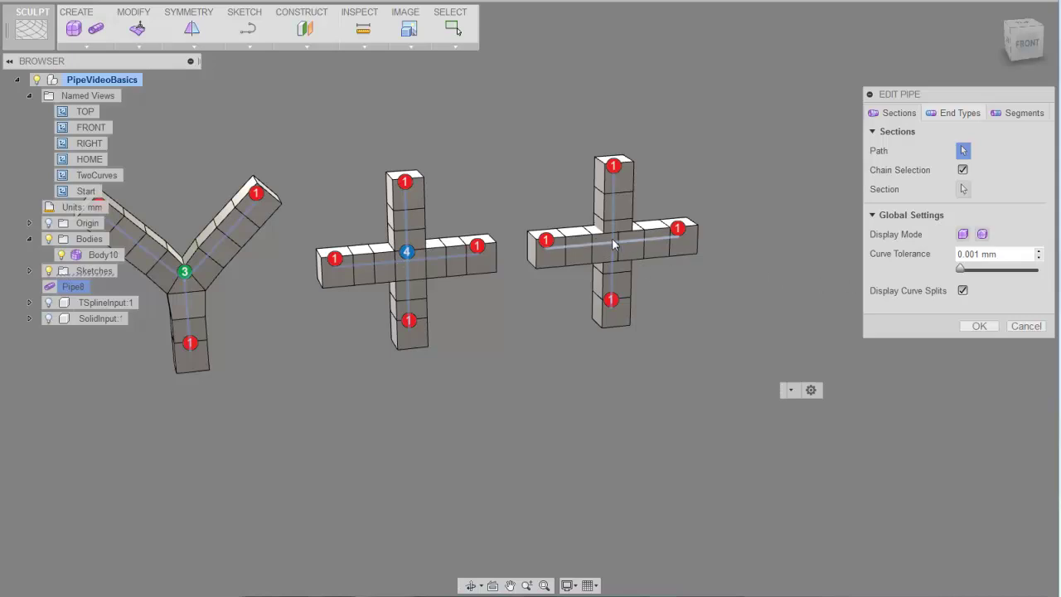
{"action": "left_click_drag", "start_coordinate": [960, 269], "coordinate": [961, 274]}
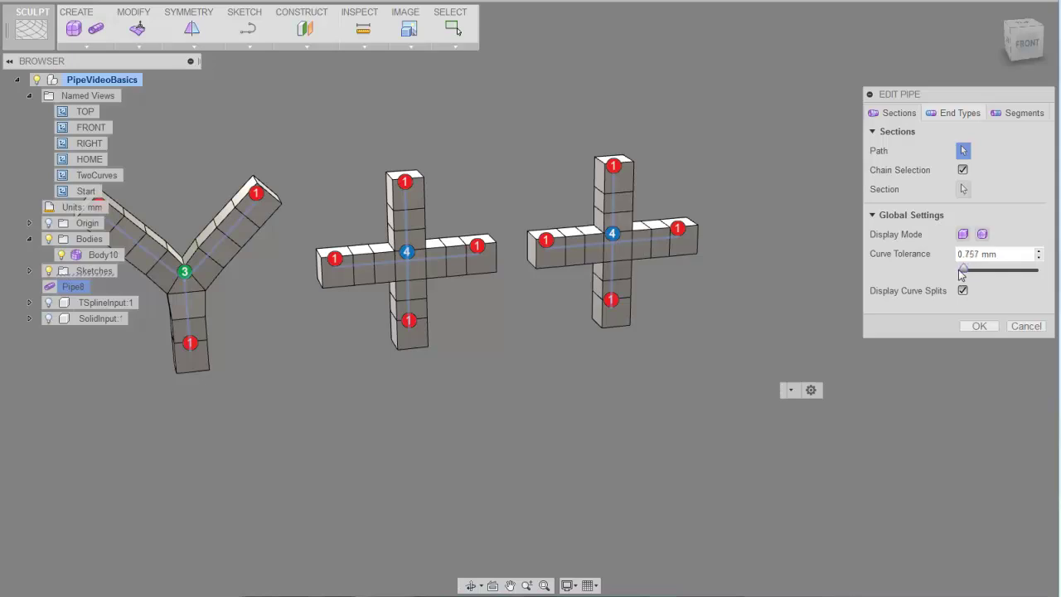
{"action": "left_click", "coordinate": [983, 234]}
{"action": "middle_click_drag", "start_coordinate": [550, 373], "coordinate": [625, 416]}
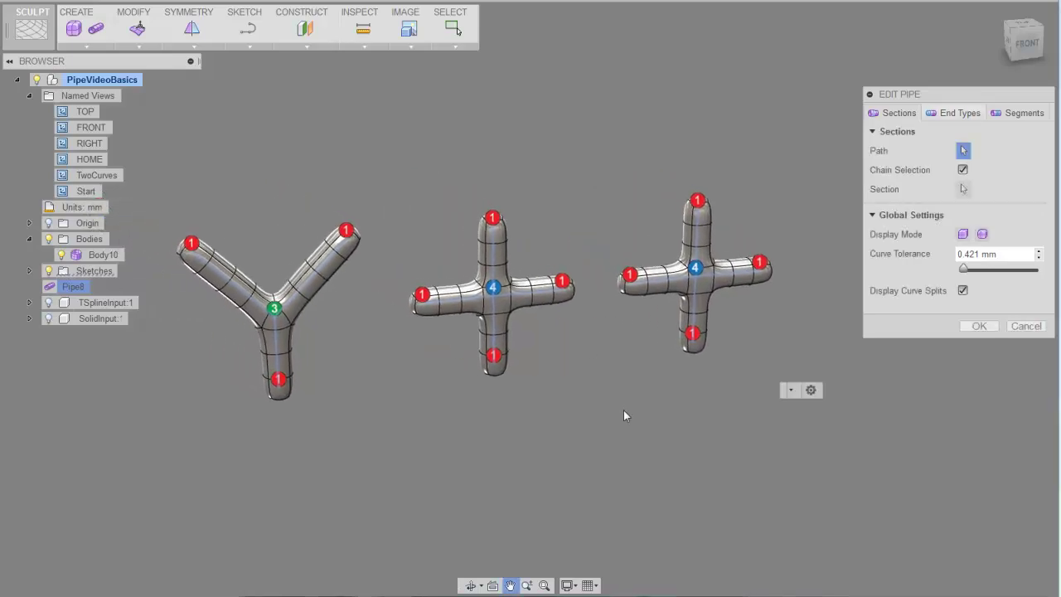
{"action": "left_click", "coordinate": [979, 327]}
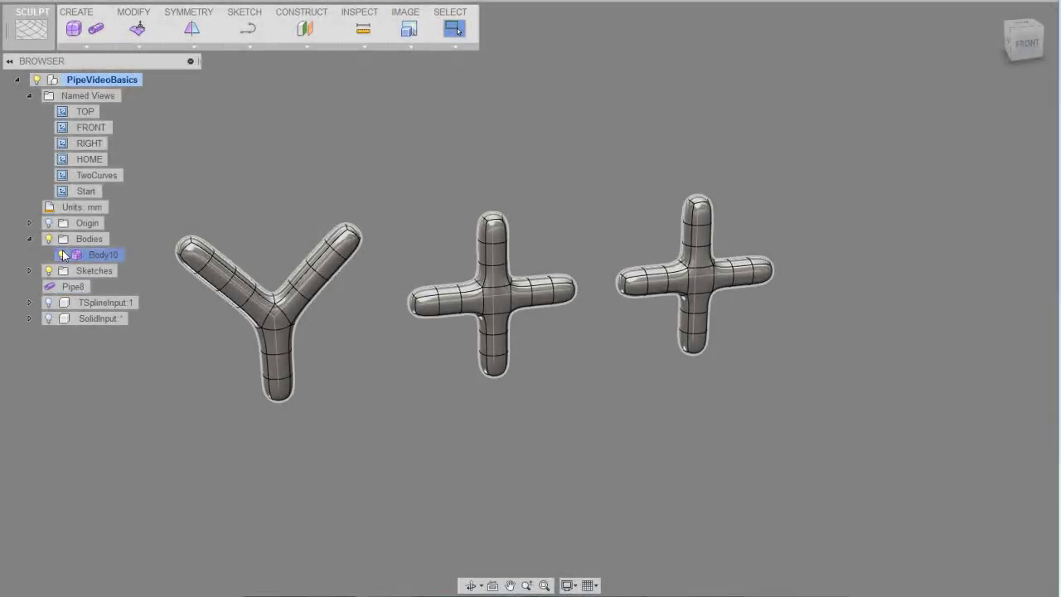
{"action": "left_click", "coordinate": [62, 256]}
{"action": "left_click", "coordinate": [49, 303]}
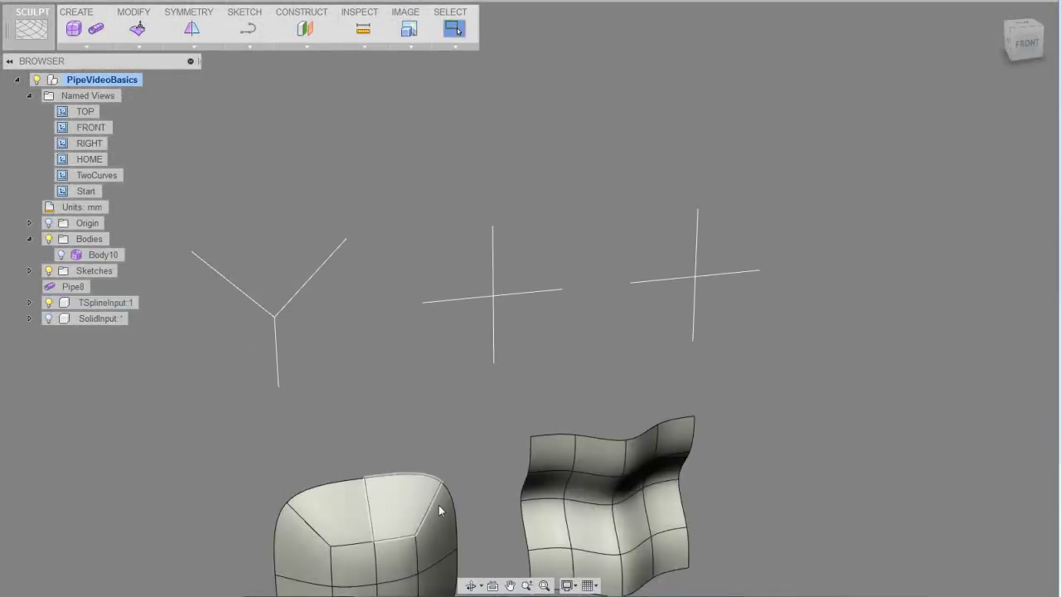
{"action": "scroll", "coordinate": [427, 491], "scroll_direction": "up", "scroll_amount": 3}
{"action": "middle_click_drag", "start_coordinate": [455, 317], "coordinate": [459, 120]}
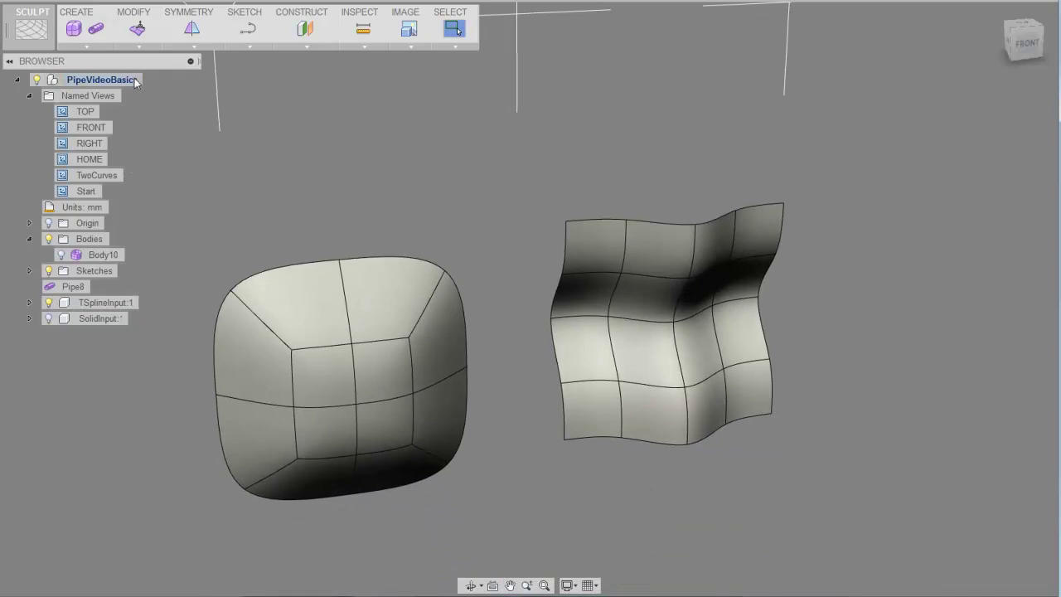
{"action": "left_click", "coordinate": [97, 30]}
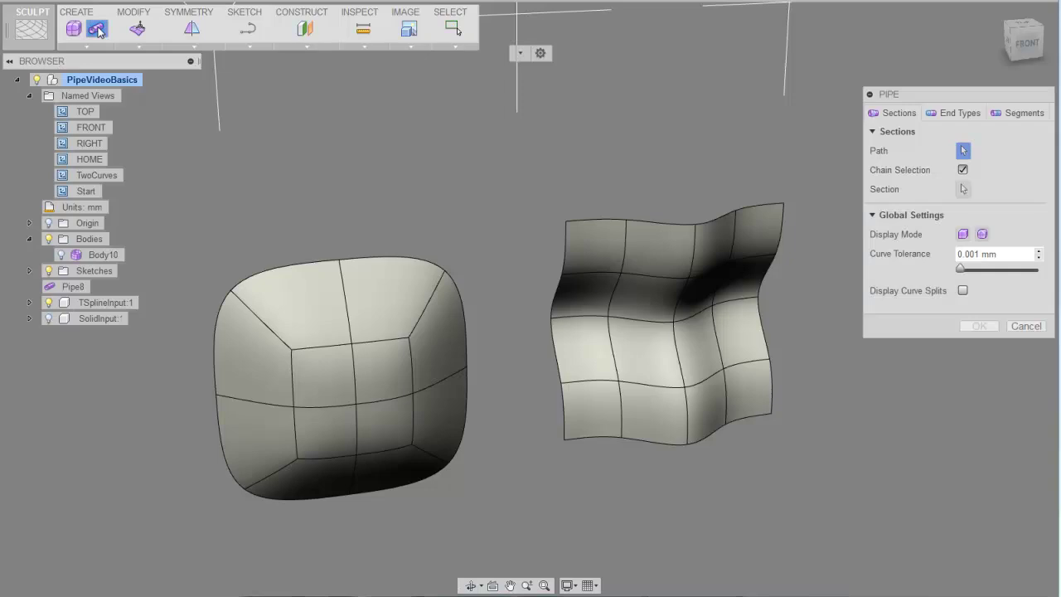
{"action": "left_click", "coordinate": [693, 248]}
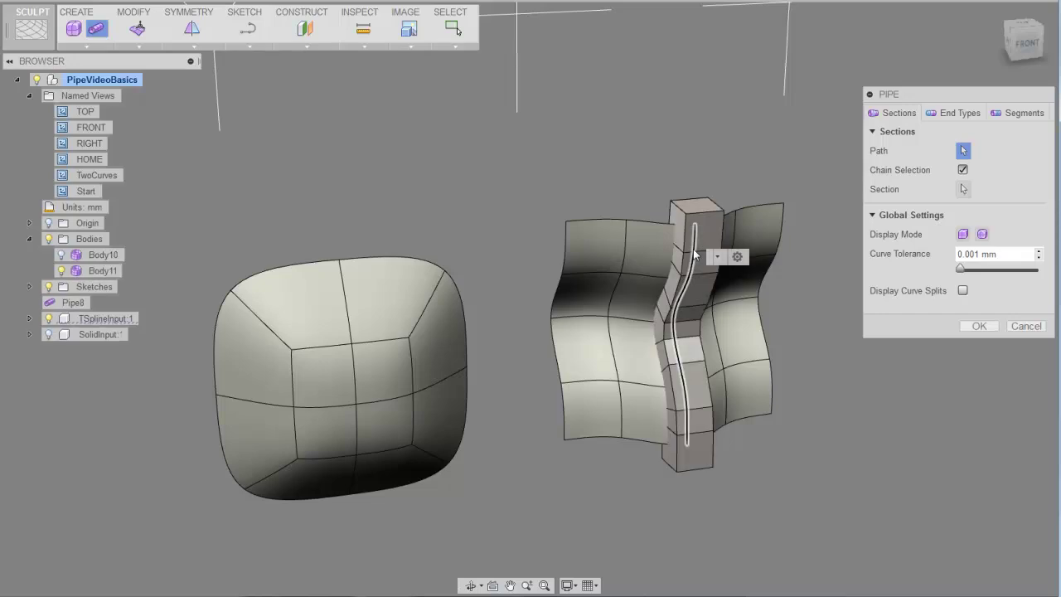
{"action": "left_click", "coordinate": [605, 322]}
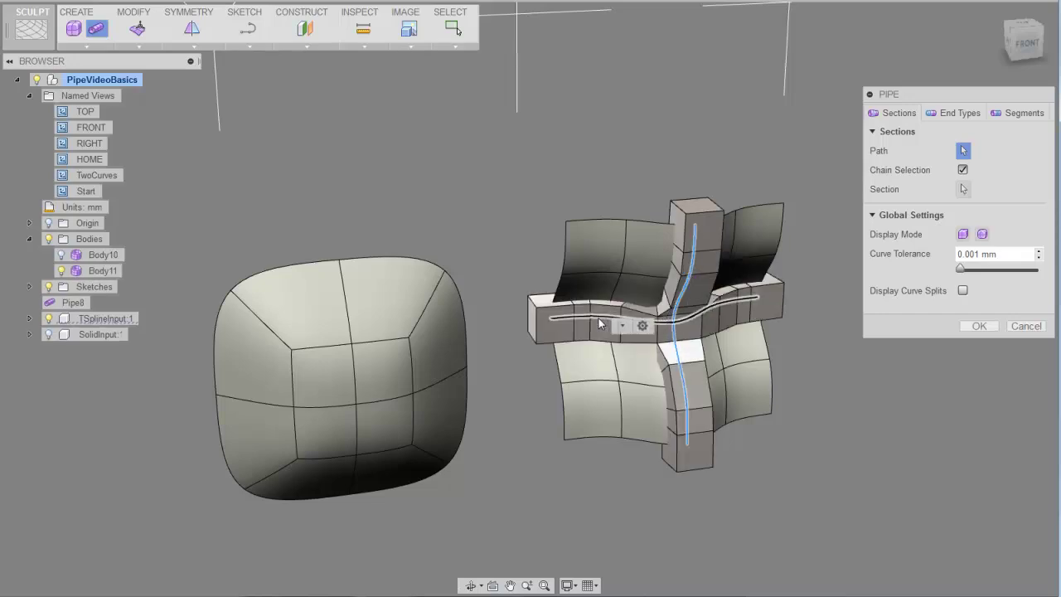
{"action": "left_click", "coordinate": [983, 235]}
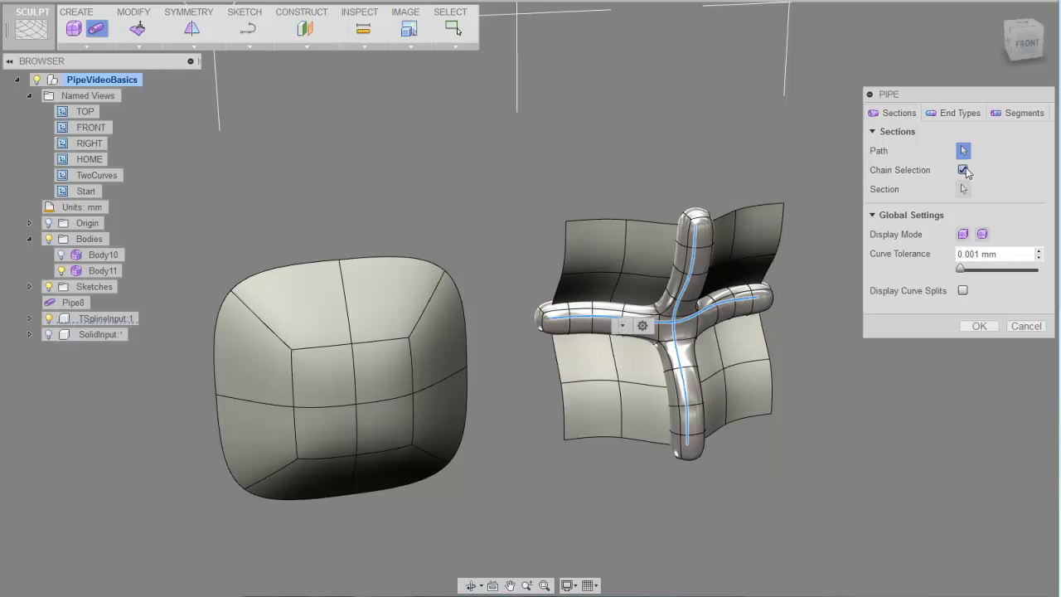
{"action": "left_click", "coordinate": [964, 170]}
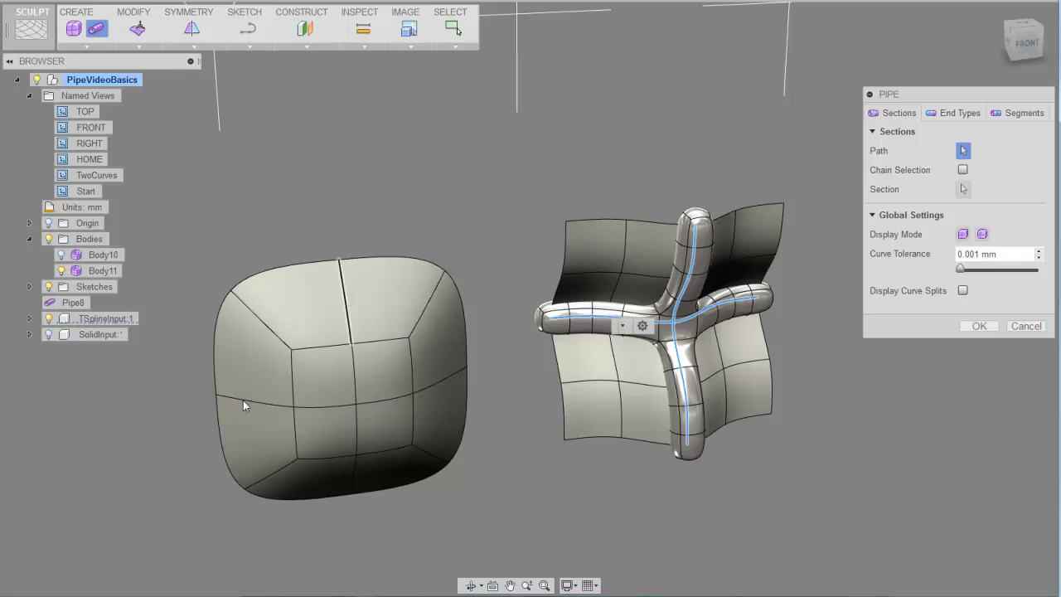
{"action": "left_click", "coordinate": [355, 483]}
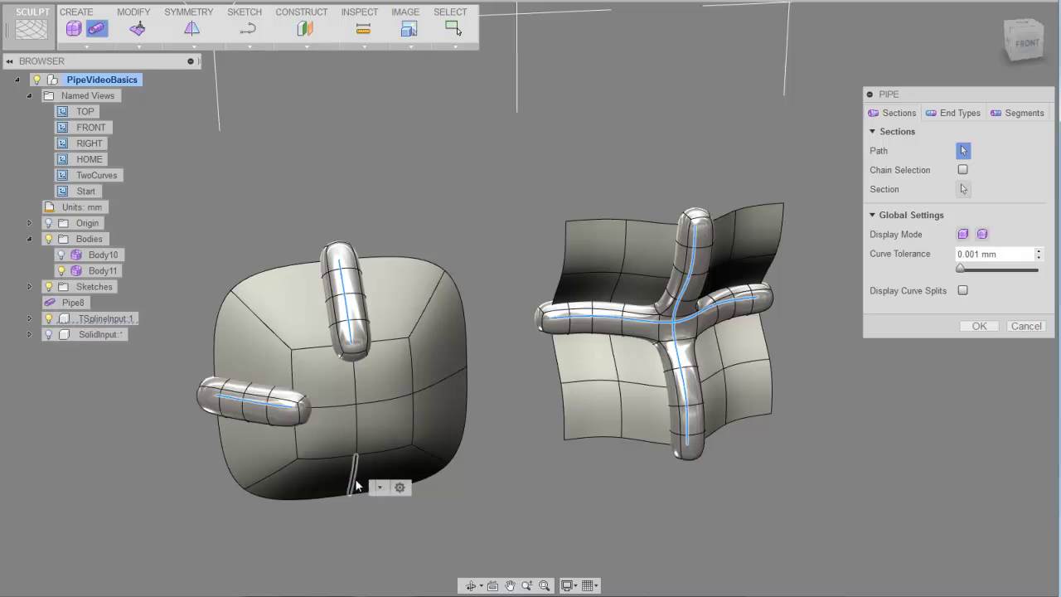
{"action": "left_click", "coordinate": [436, 388]}
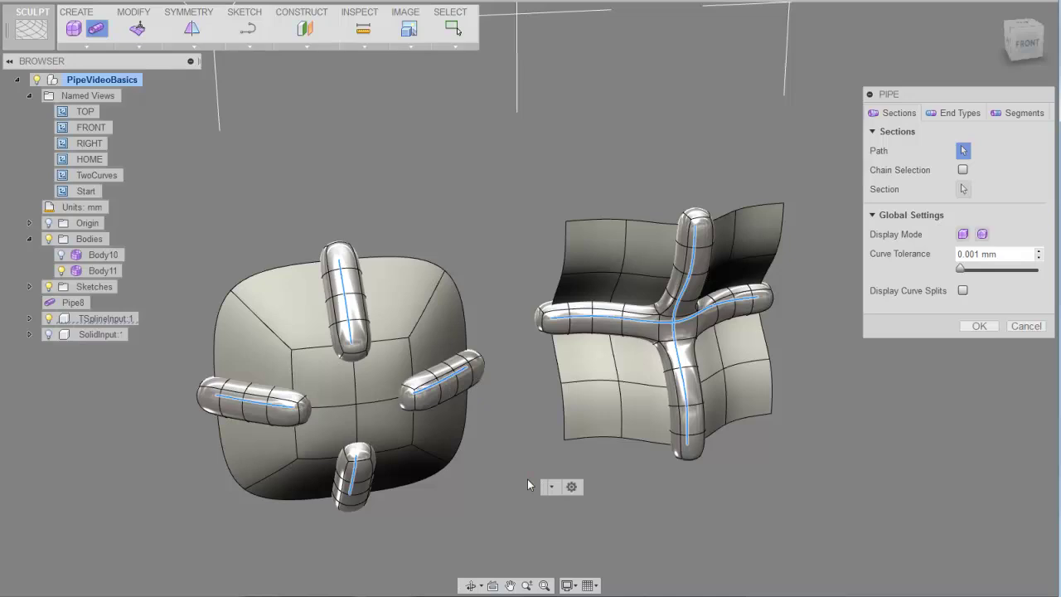
{"action": "left_click", "coordinate": [980, 326]}
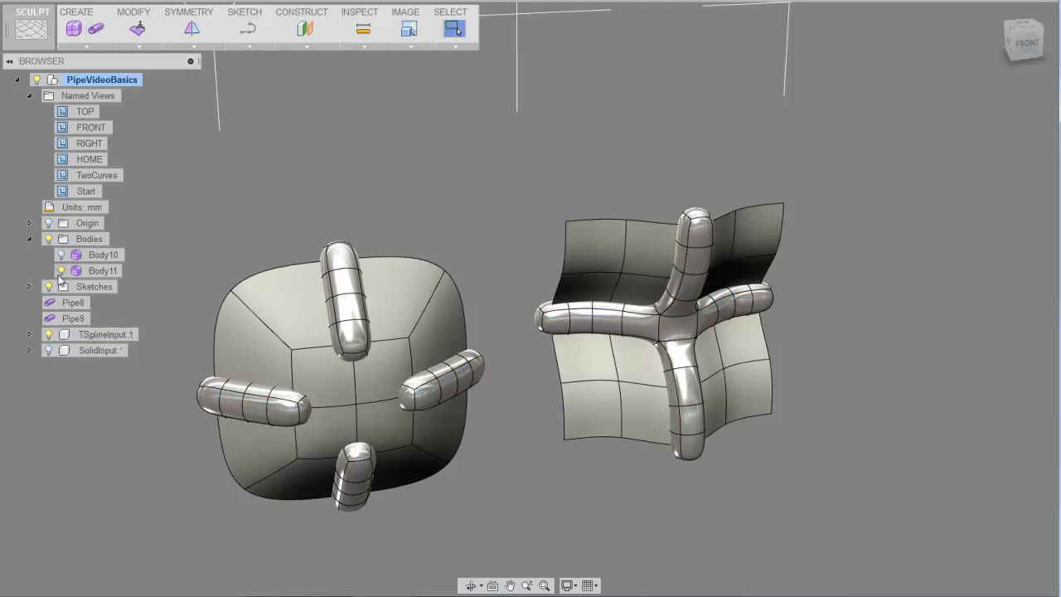
- Show the SolidInput box and create Pipe10 along the circle edge on its face
{"action": "left_click", "coordinate": [47, 351]}
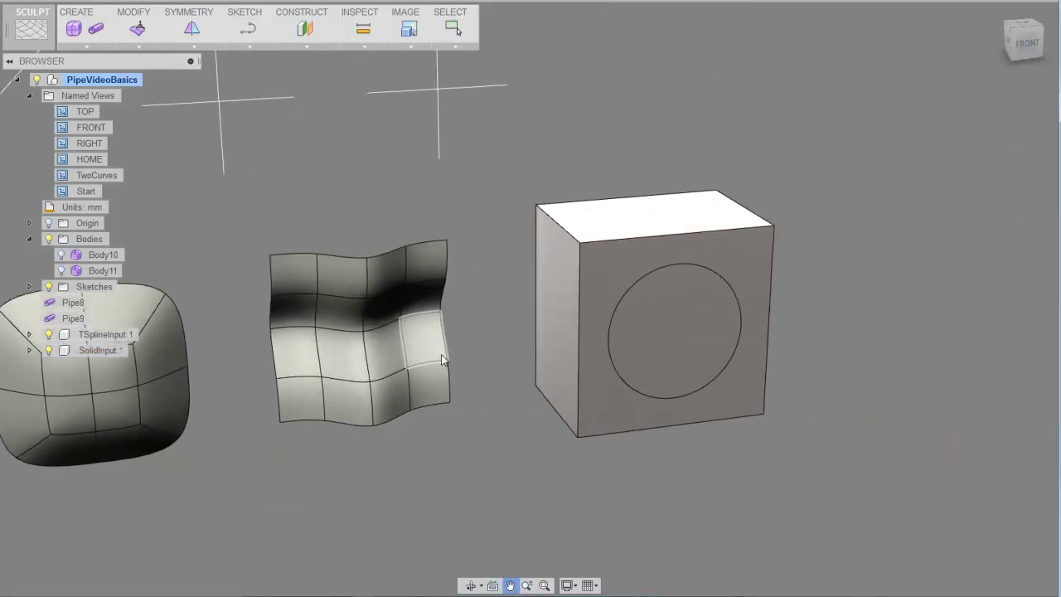
{"action": "left_click", "coordinate": [96, 28]}
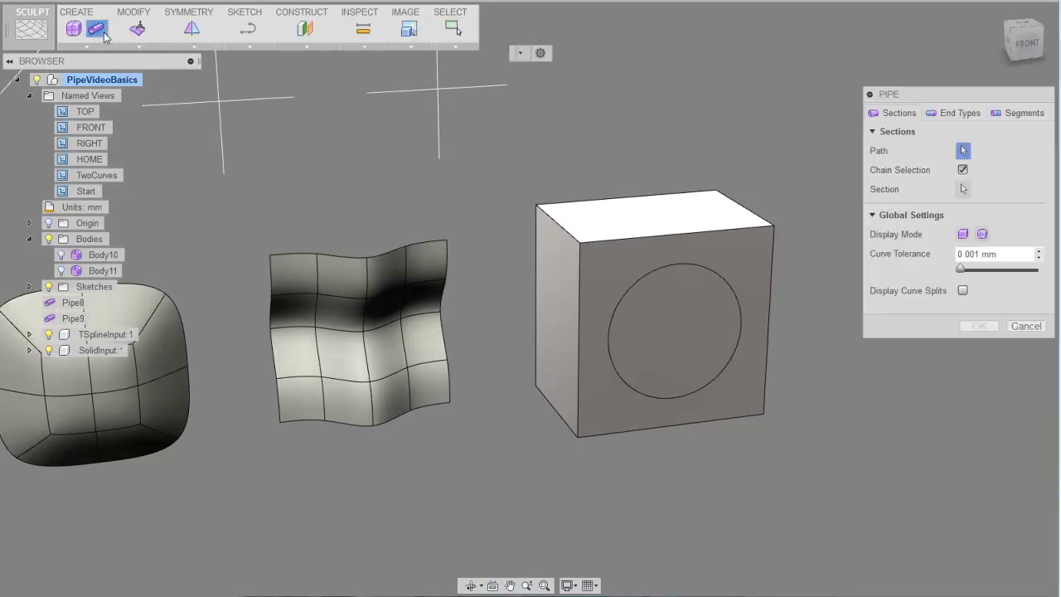
{"action": "left_click", "coordinate": [656, 274]}
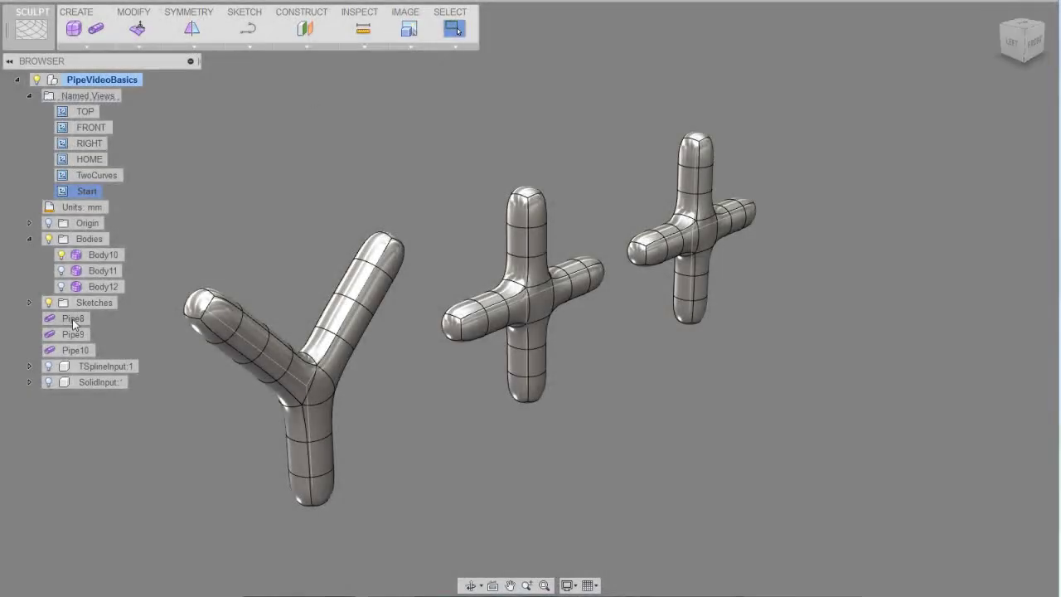
- Reopen Pipe8 for editing, centre the Y pipe in view, and set Smooth display
{"action": "right_click", "coordinate": [73, 318]}
{"action": "left_click", "coordinate": [114, 369]}
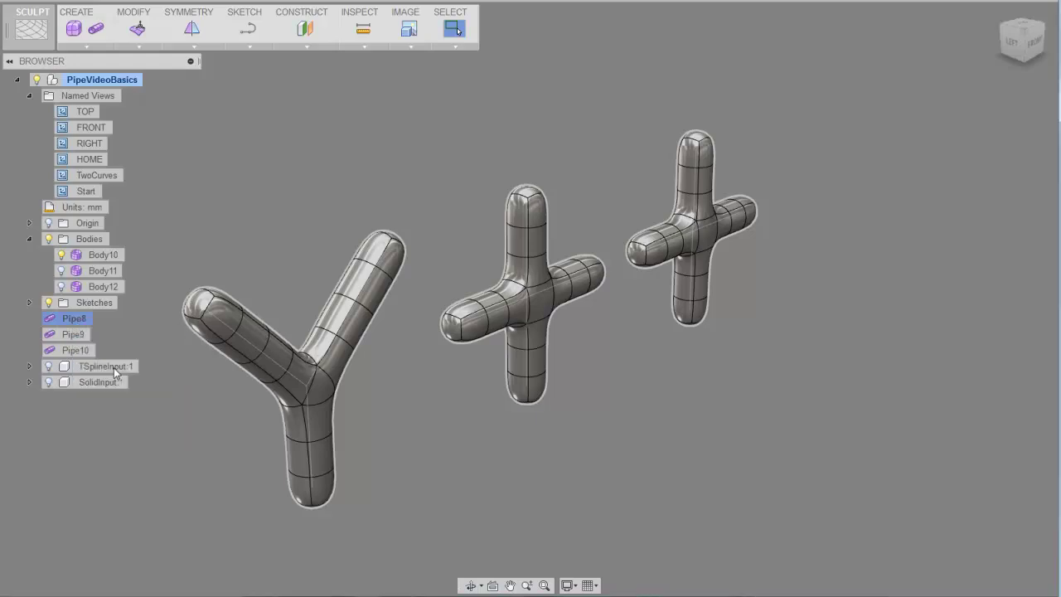
{"action": "left_click_drag", "start_coordinate": [431, 72], "coordinate": [775, 493]}
{"action": "middle_click_drag", "start_coordinate": [504, 476], "coordinate": [458, 464], "text": "shift"}
{"action": "middle_click_drag", "start_coordinate": [349, 375], "coordinate": [595, 334], "text": "shift"}
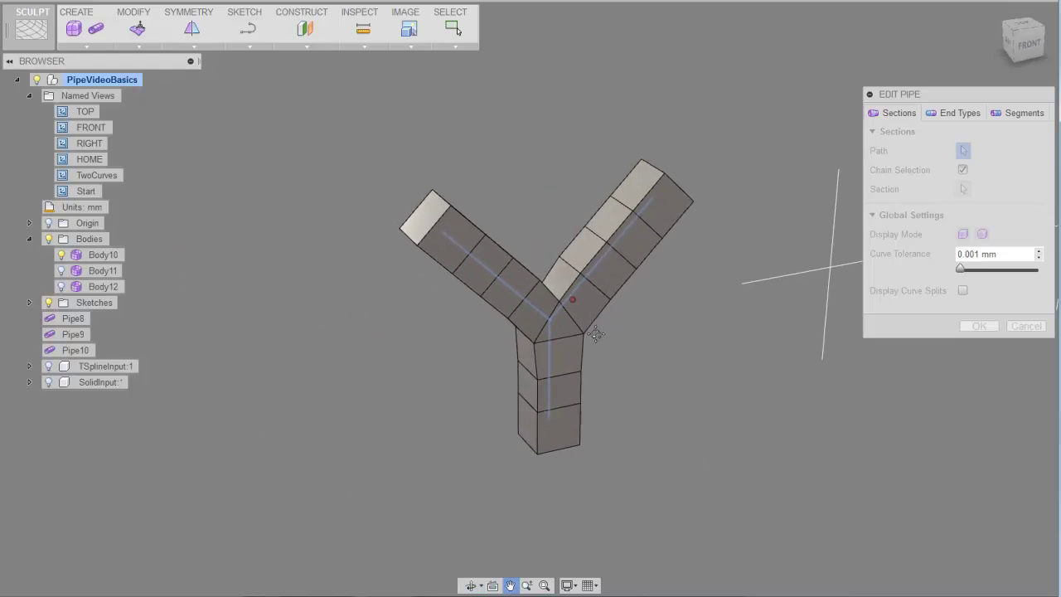
{"action": "scroll", "coordinate": [592, 352], "scroll_direction": "up", "scroll_amount": 5}
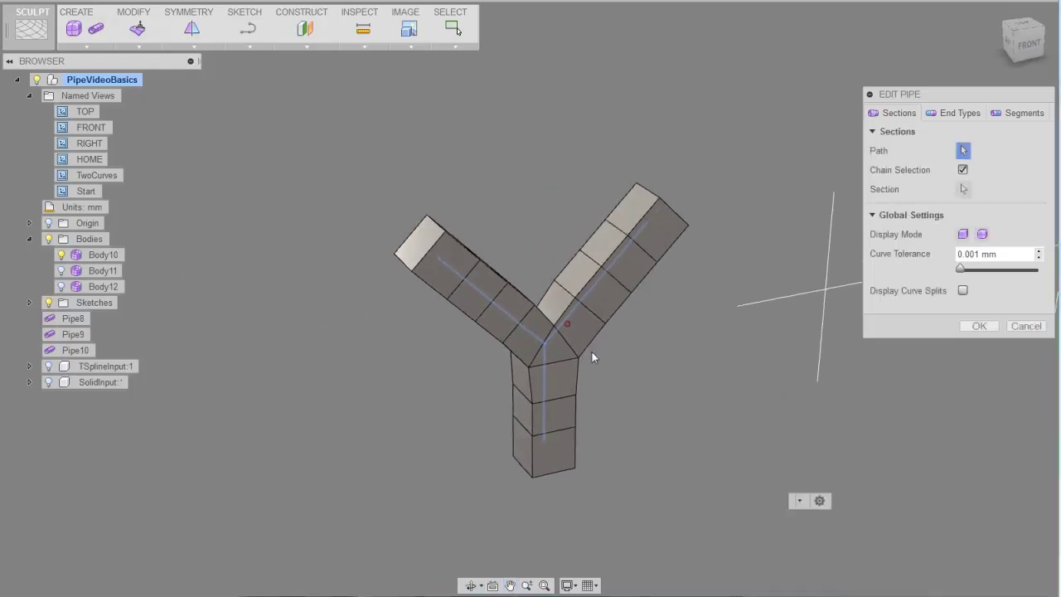
{"action": "left_click", "coordinate": [982, 235]}
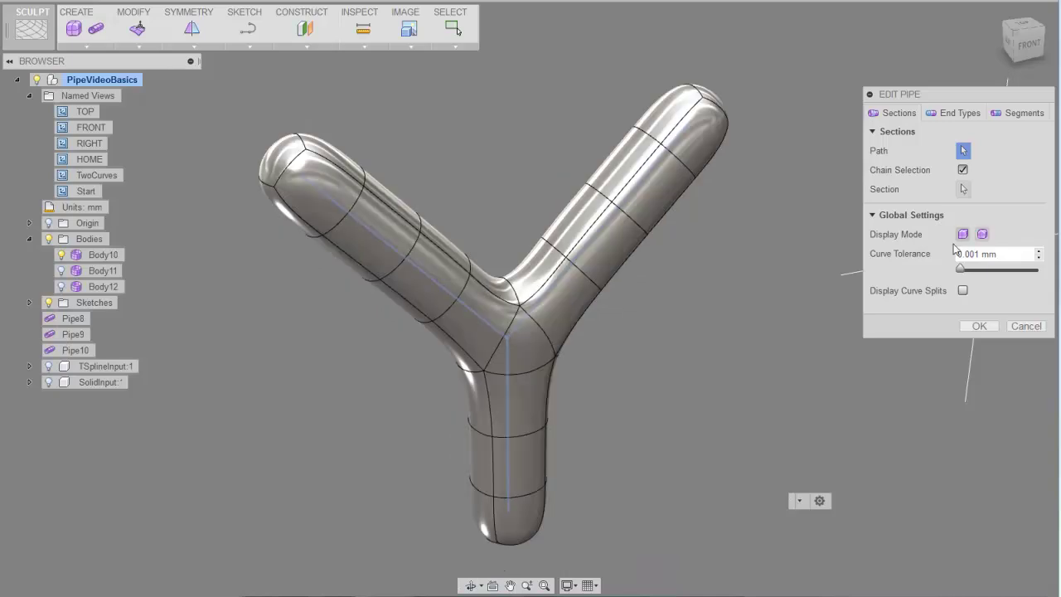
{"action": "middle_click_drag", "start_coordinate": [636, 433], "coordinate": [635, 421]}
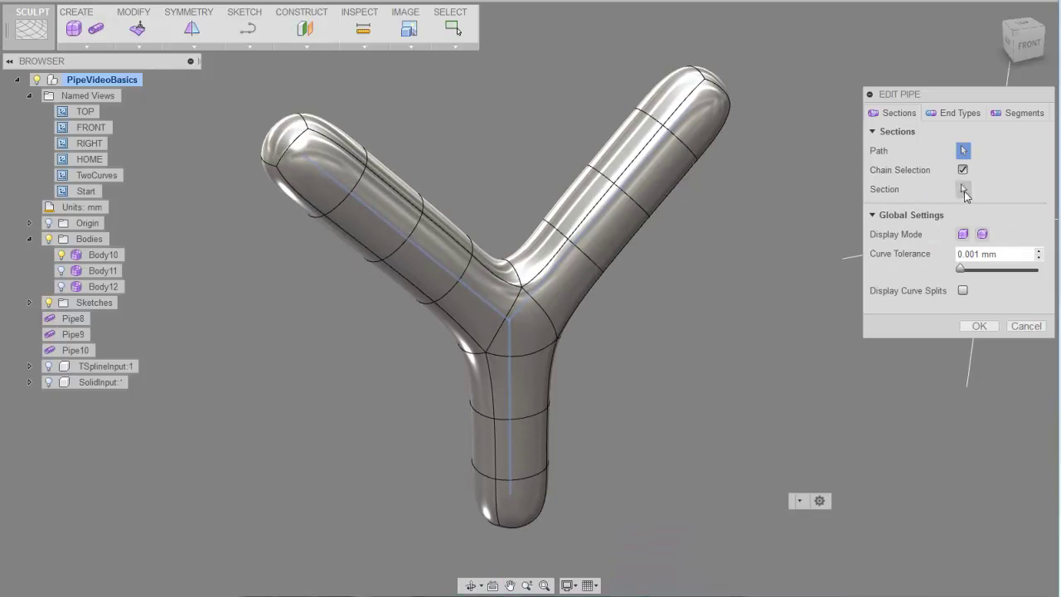
- Set the Y pipe's bottom section to 30 mm diameter, position 1.00, angle 101.9°
{"action": "left_click", "coordinate": [963, 191]}
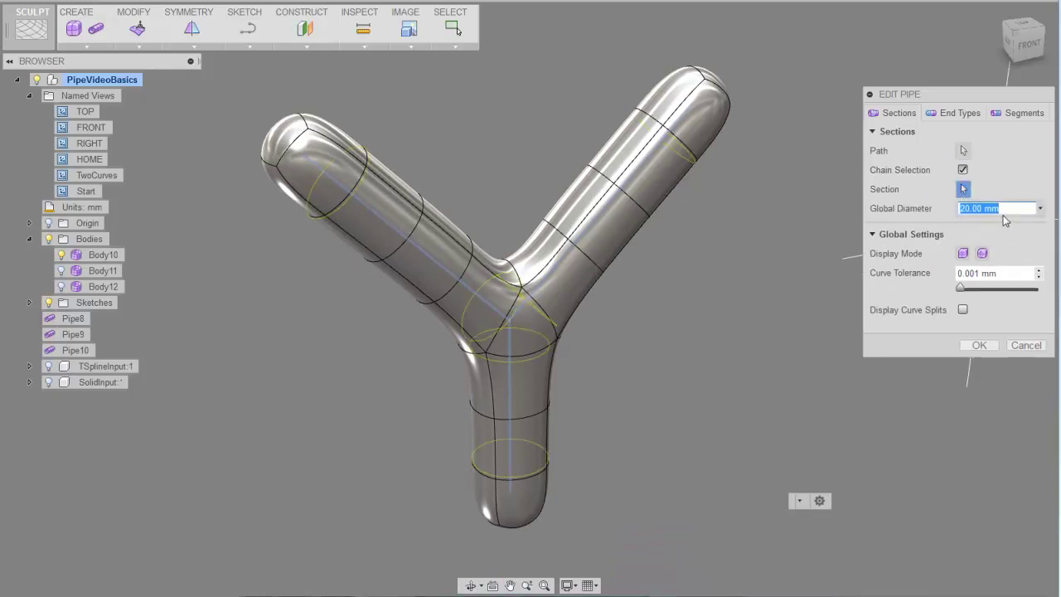
{"action": "left_click", "coordinate": [548, 461]}
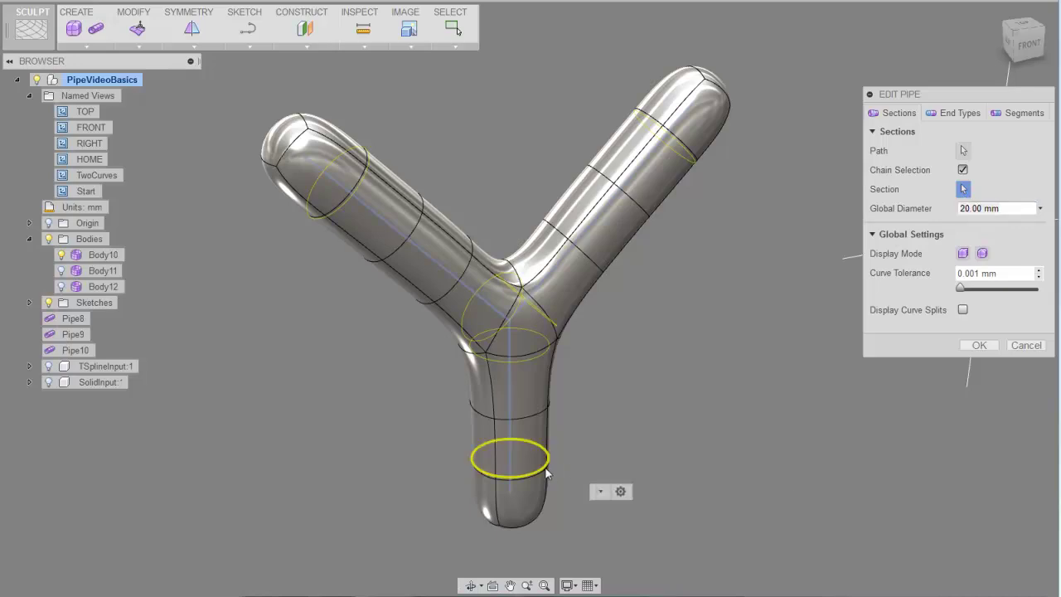
{"action": "left_click_drag", "start_coordinate": [558, 447], "coordinate": [584, 451]}
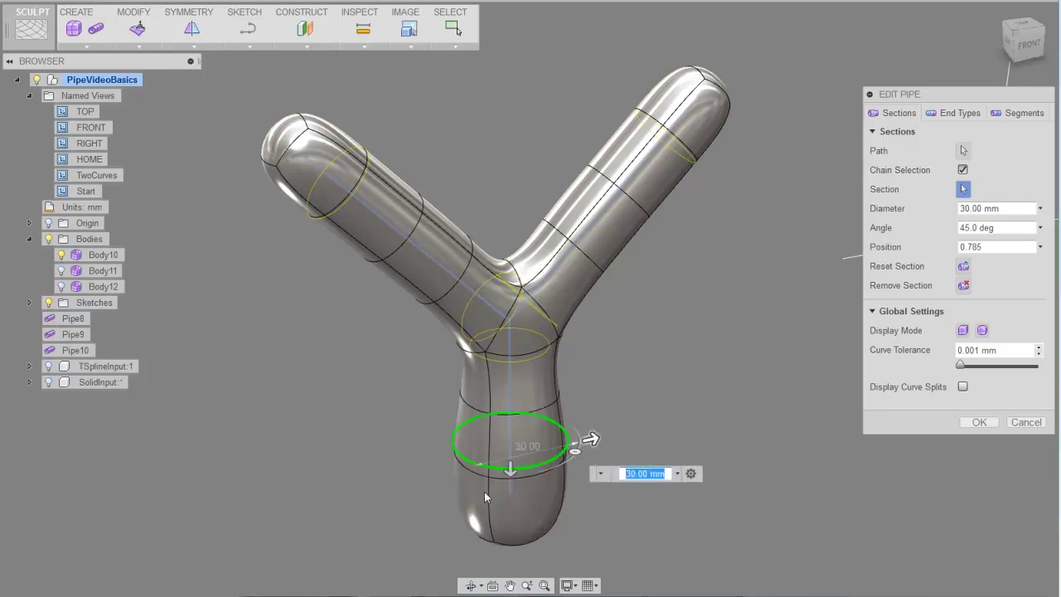
{"action": "left_click_drag", "start_coordinate": [511, 469], "coordinate": [509, 539]}
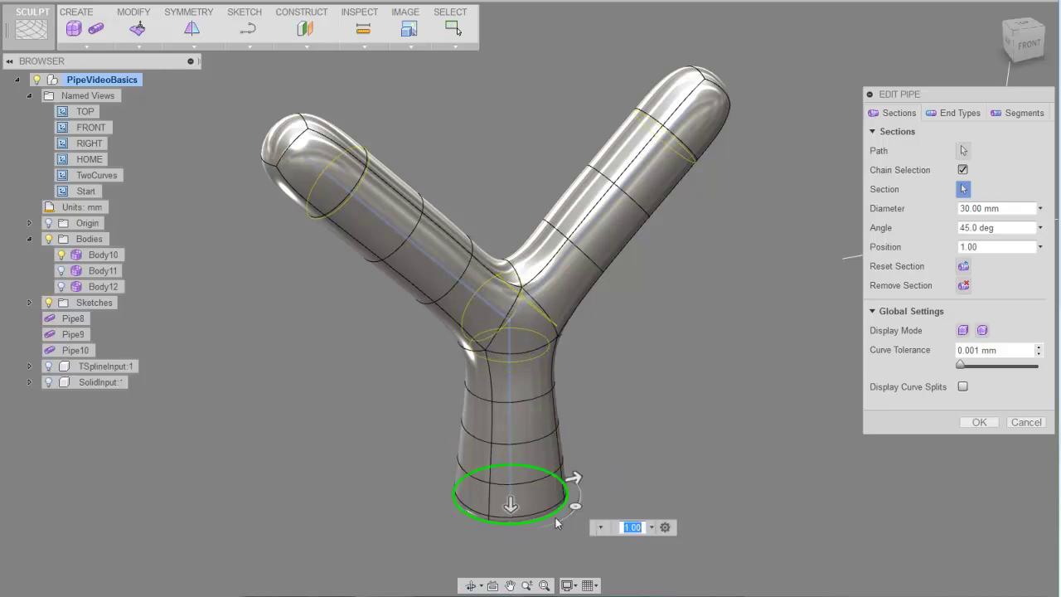
{"action": "left_click_drag", "start_coordinate": [575, 507], "coordinate": [554, 524]}
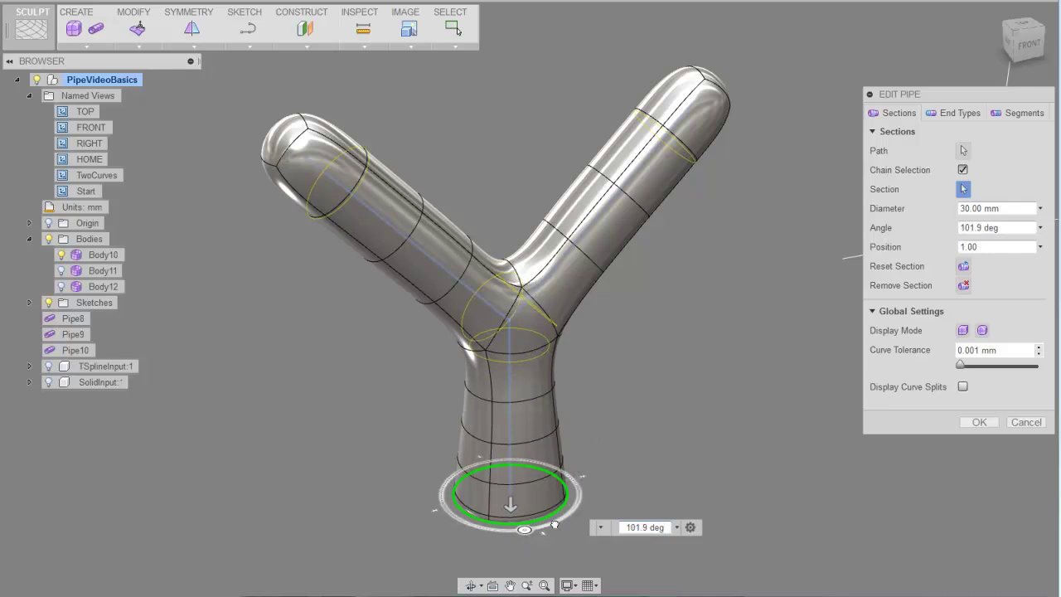
{"action": "left_click", "coordinate": [712, 373]}
- Widen both upper-arm sections to 30 mm and insert an extra arm section
{"action": "middle_click_drag", "start_coordinate": [719, 364], "coordinate": [692, 348], "text": "shift"}
{"action": "left_click_drag", "start_coordinate": [231, 53], "coordinate": [844, 224]}
{"action": "left_click_drag", "start_coordinate": [654, 113], "coordinate": [630, 83]}
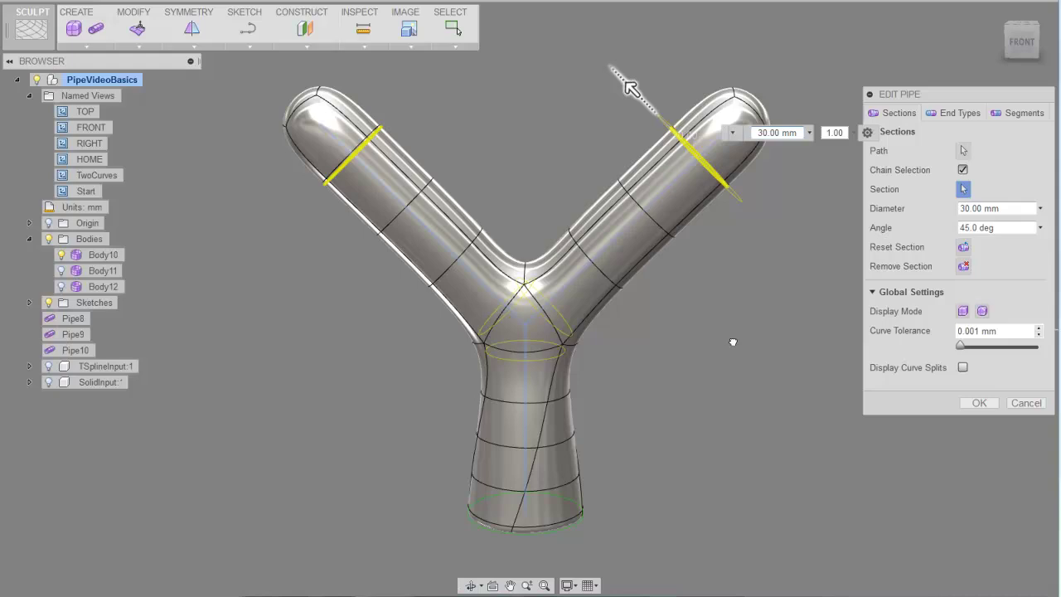
{"action": "middle_click_drag", "start_coordinate": [703, 343], "coordinate": [741, 366], "text": "shift"}
{"action": "left_click", "coordinate": [632, 309]}
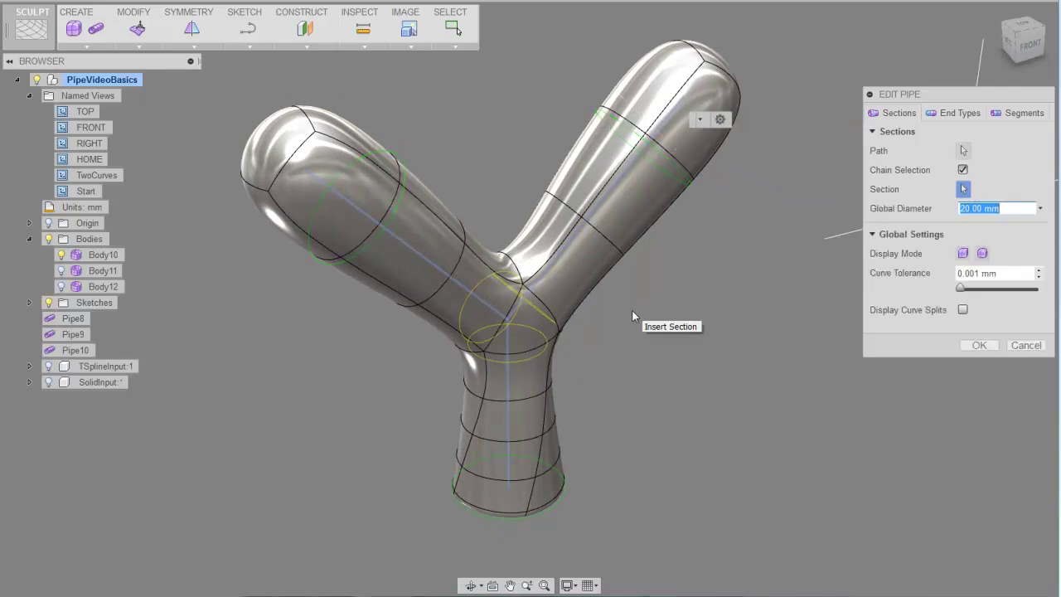
{"action": "left_click", "coordinate": [596, 207]}
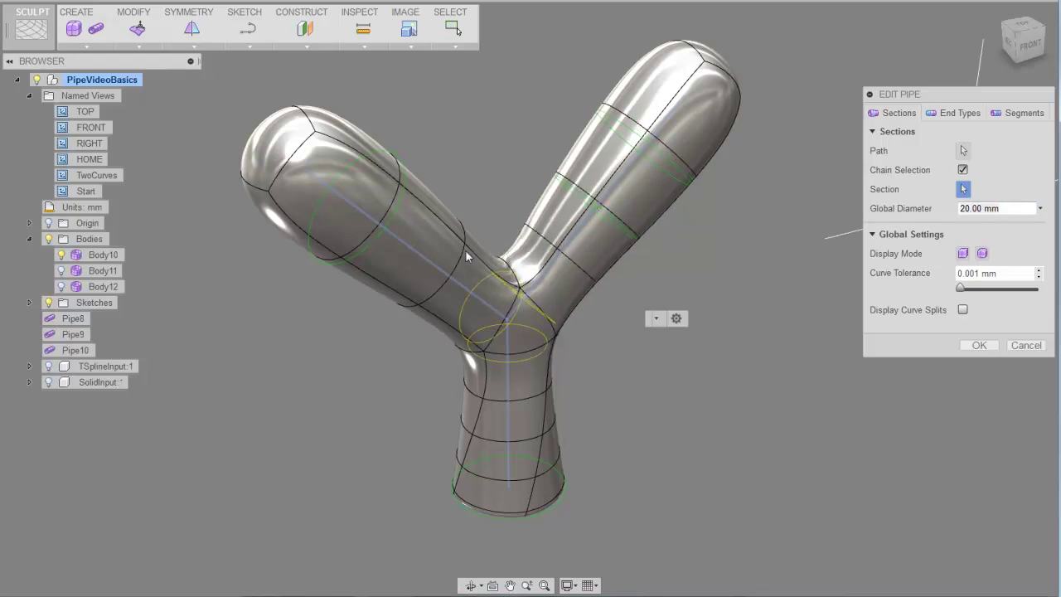
- Insert a section on the left arm and widen it to 30 mm
{"action": "left_click", "coordinate": [410, 252]}
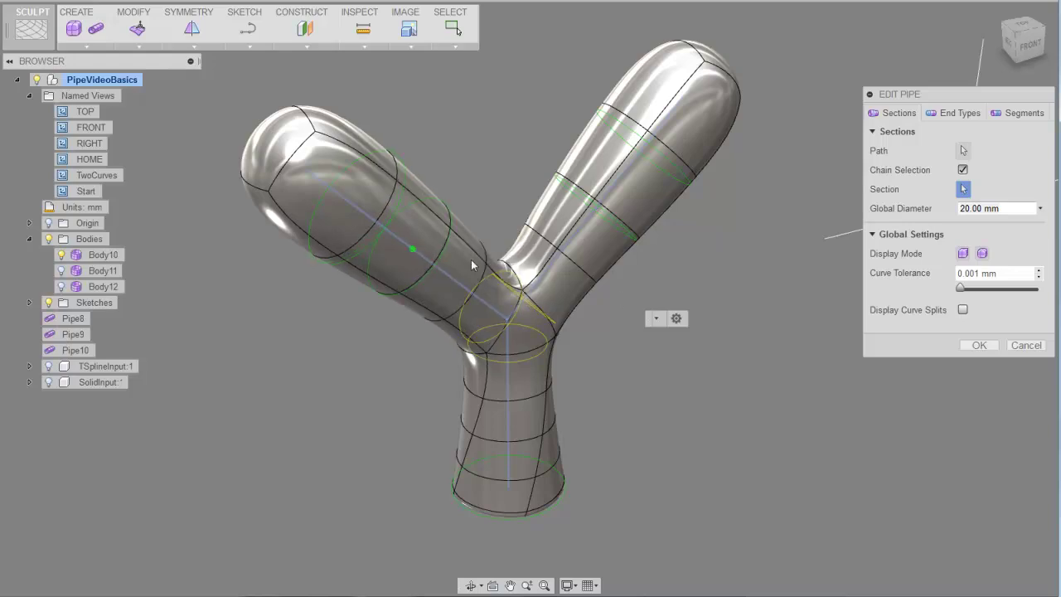
{"action": "middle_click_drag", "start_coordinate": [705, 242], "coordinate": [650, 249], "text": "shift"}
{"action": "left_click", "coordinate": [647, 252]}
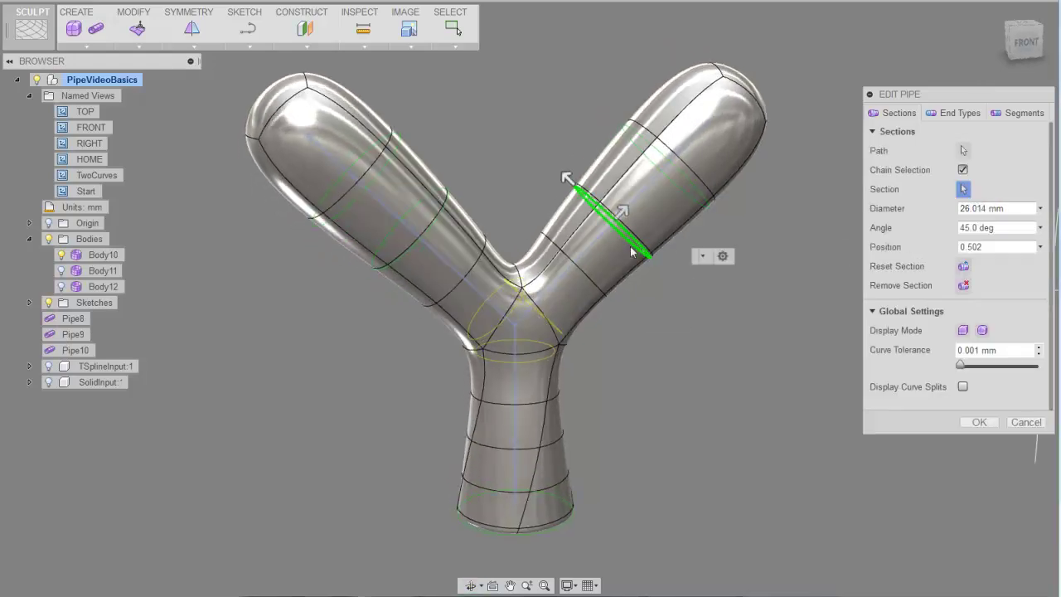
{"action": "left_click", "coordinate": [412, 253]}
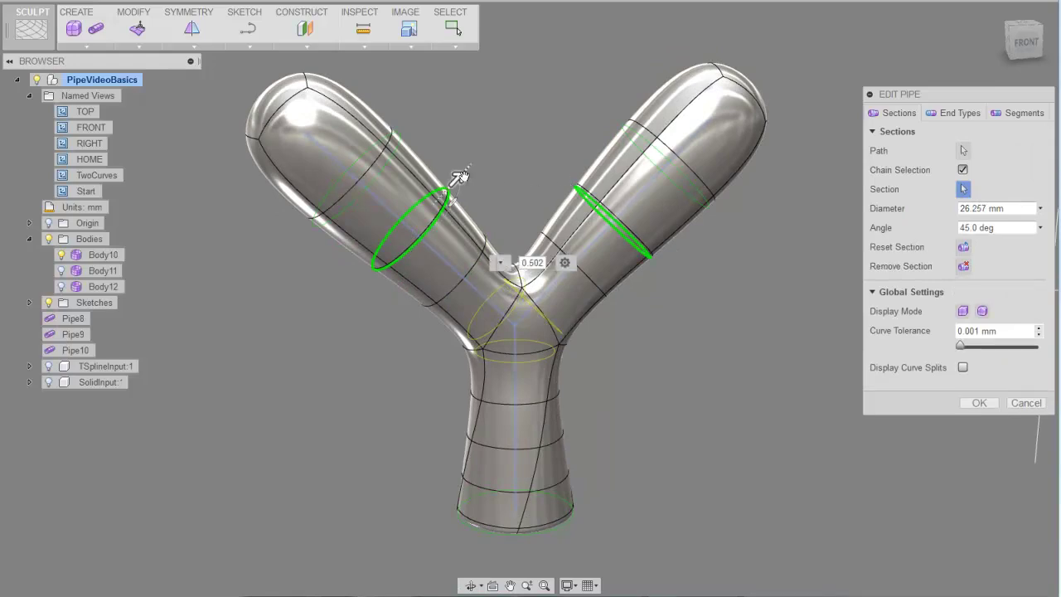
{"action": "left_click_drag", "start_coordinate": [460, 177], "coordinate": [467, 165]}
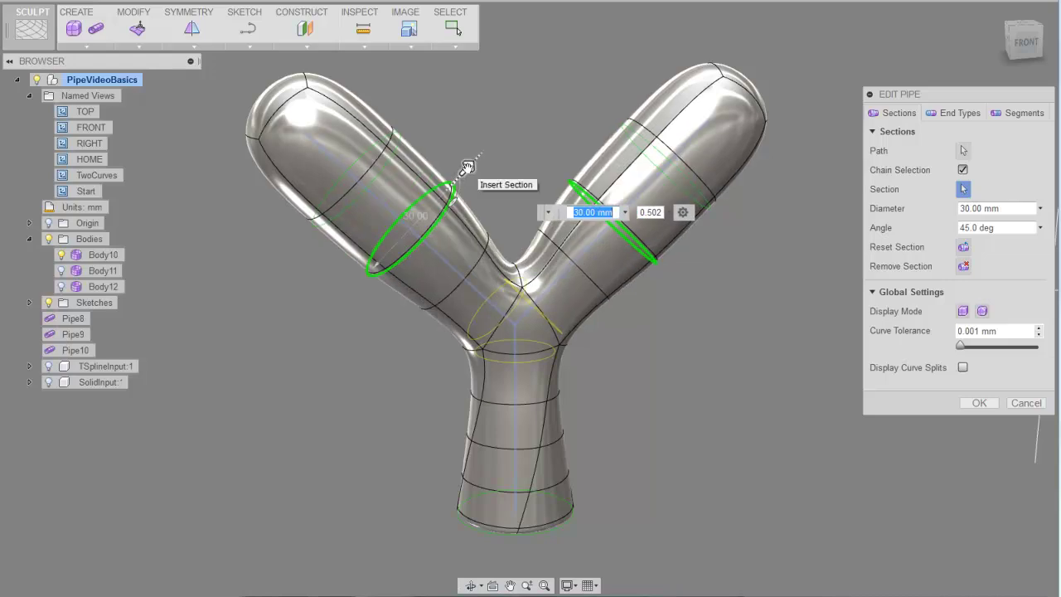
{"action": "left_click", "coordinate": [811, 330]}
- Reset and then remove both selected mid-arm sections
{"action": "left_click", "coordinate": [647, 254]}
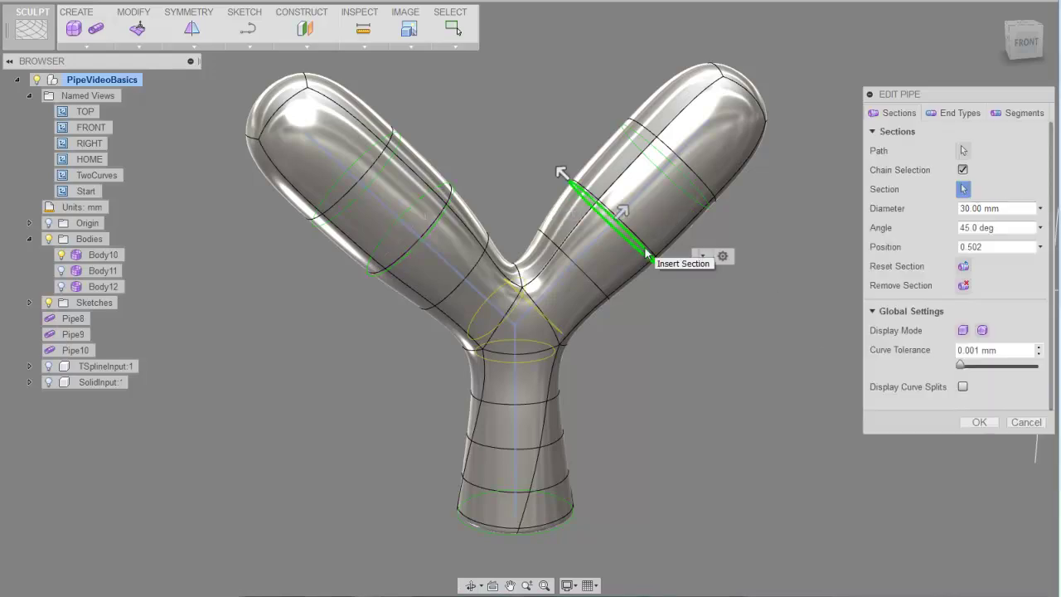
{"action": "left_click", "coordinate": [412, 263]}
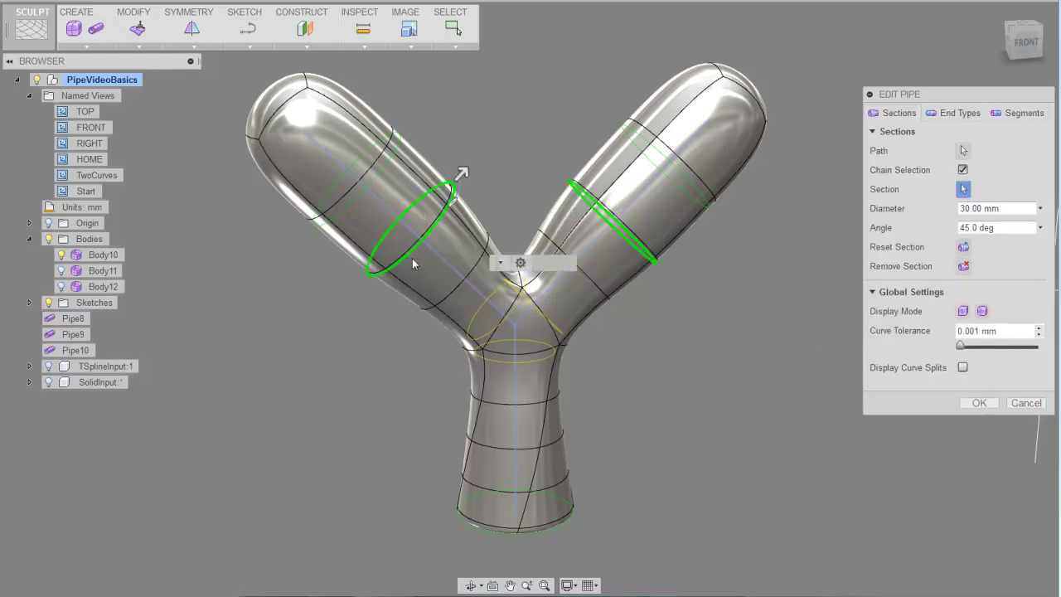
{"action": "left_click", "coordinate": [964, 248]}
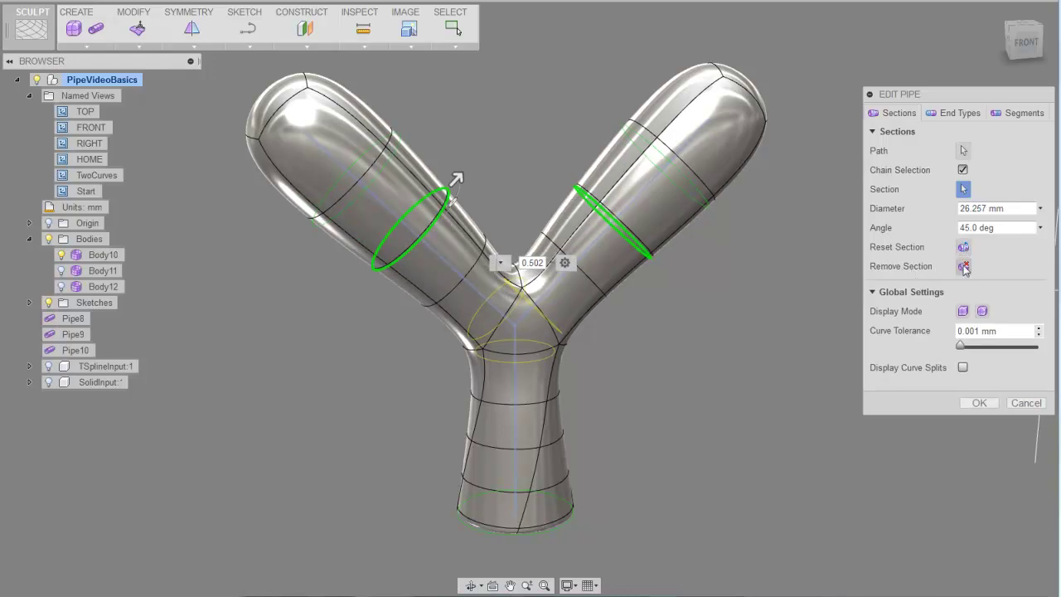
{"action": "left_click", "coordinate": [963, 266]}
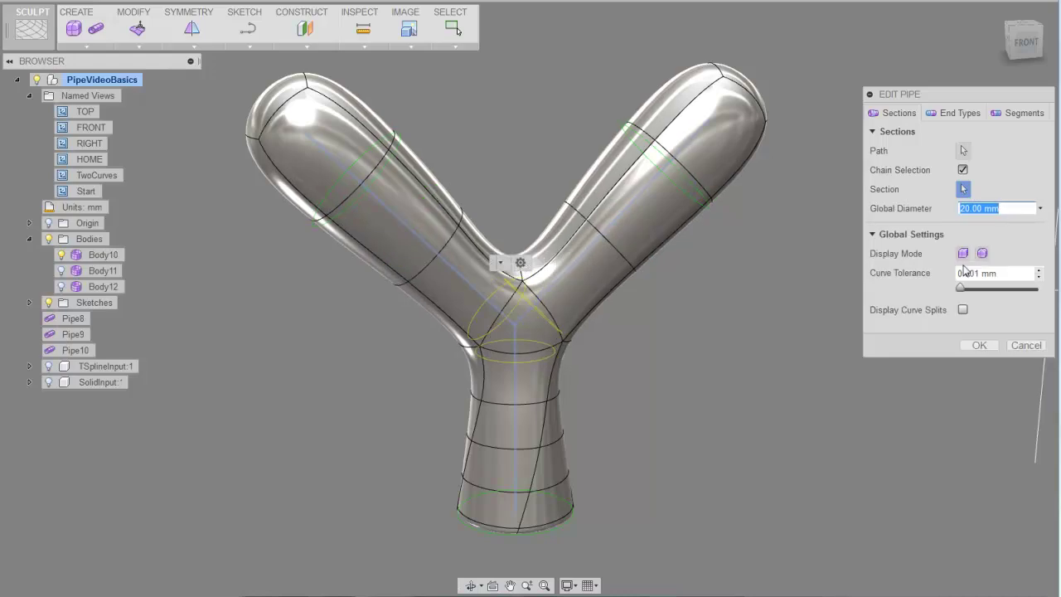
- Add a junction section and set the right-arm section to position 0.221, 20 mm, -45°
{"action": "left_click", "coordinate": [517, 308]}
{"action": "left_click_drag", "start_coordinate": [504, 316], "coordinate": [478, 286]}
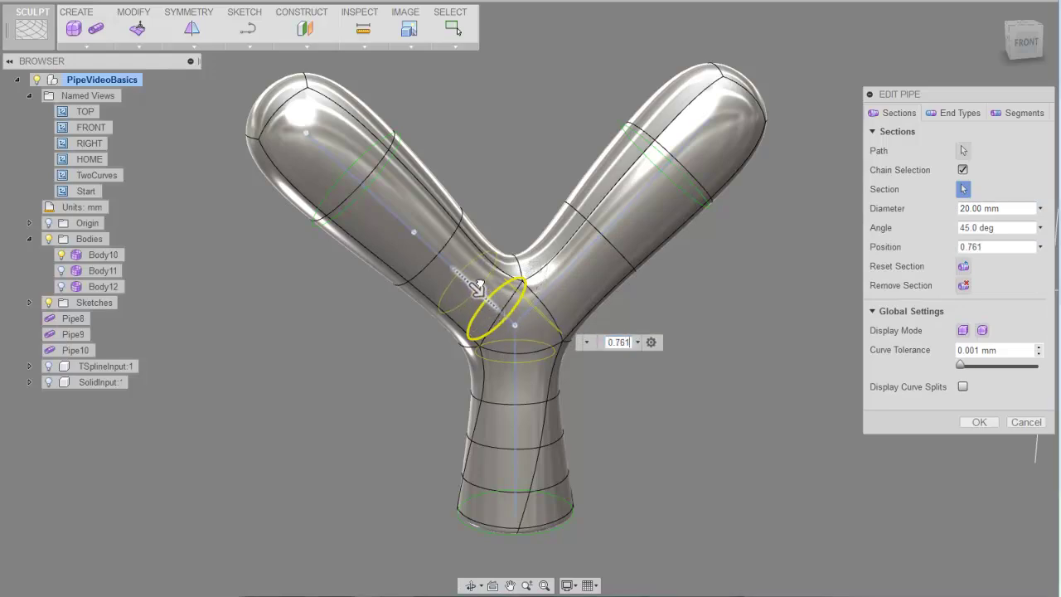
{"action": "left_click_drag", "start_coordinate": [543, 317], "coordinate": [580, 281]}
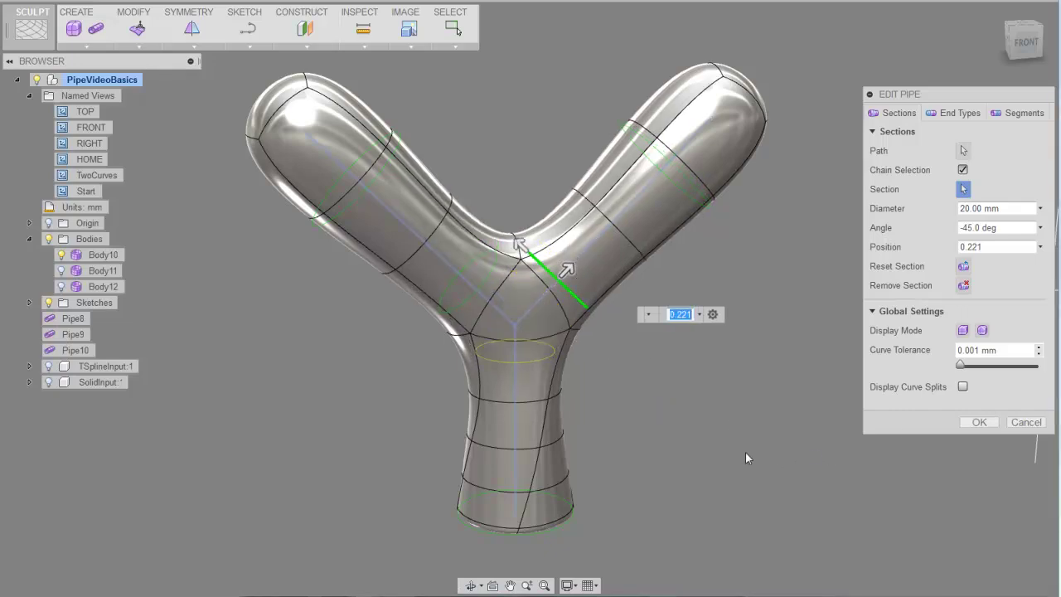
{"action": "scroll", "coordinate": [746, 452], "scroll_direction": "down", "scroll_amount": 3}
{"action": "middle_click_drag", "start_coordinate": [745, 452], "coordinate": [698, 438], "text": "shift"}
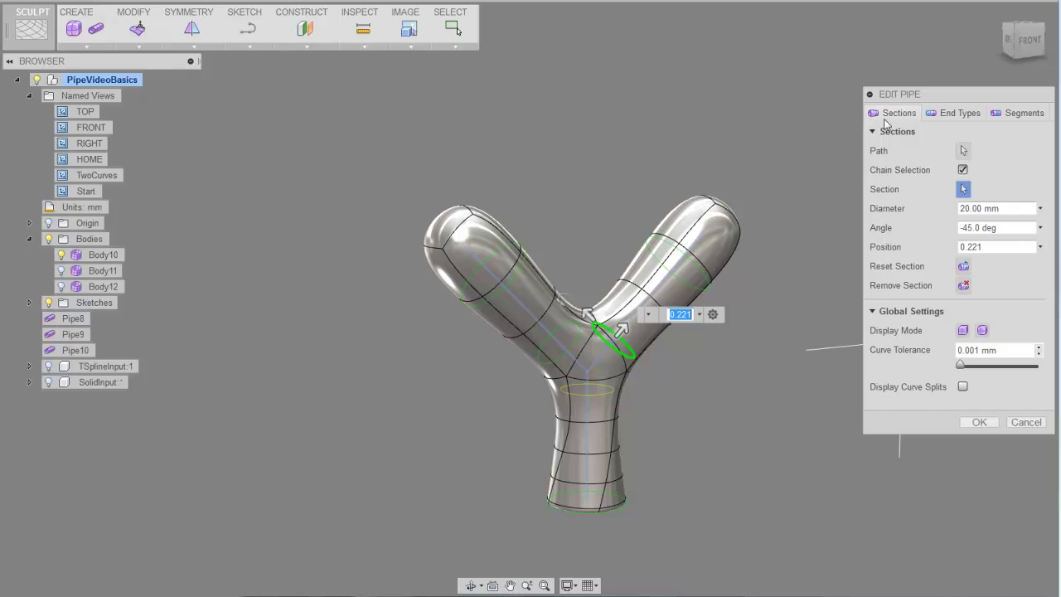
- In End Types, give the right arm's end a Spike end type
{"action": "left_click", "coordinate": [959, 114]}
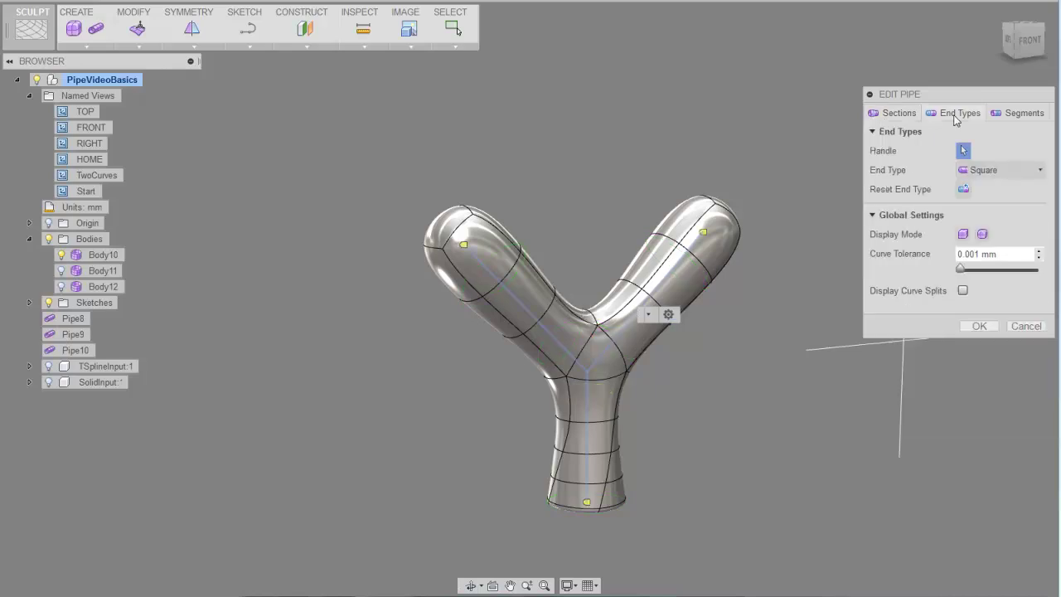
{"action": "scroll", "coordinate": [780, 353], "scroll_direction": "up", "scroll_amount": 5}
{"action": "middle_click_drag", "start_coordinate": [701, 342], "coordinate": [738, 181], "text": "shift"}
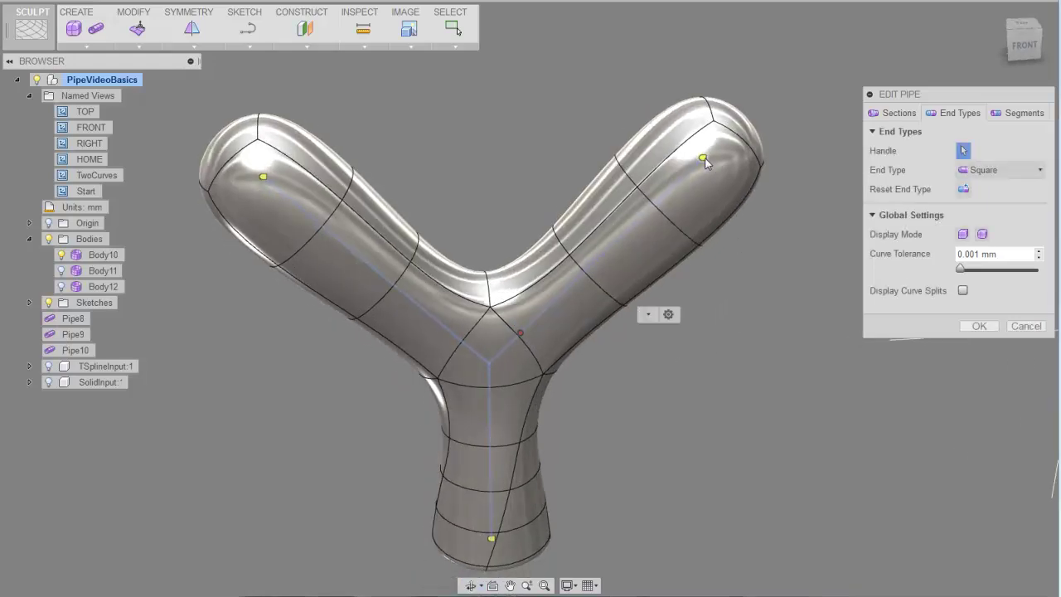
{"action": "left_click", "coordinate": [704, 158]}
{"action": "left_click", "coordinate": [727, 165]}
{"action": "left_click", "coordinate": [763, 224]}
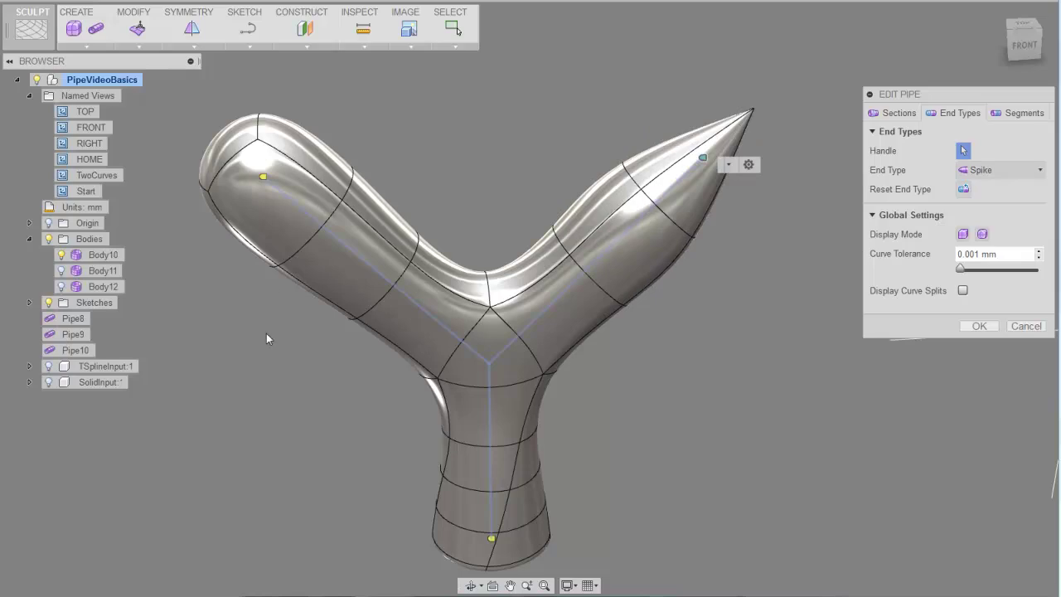
- Set the left arm's end type to Open
{"action": "left_click", "coordinate": [263, 178]}
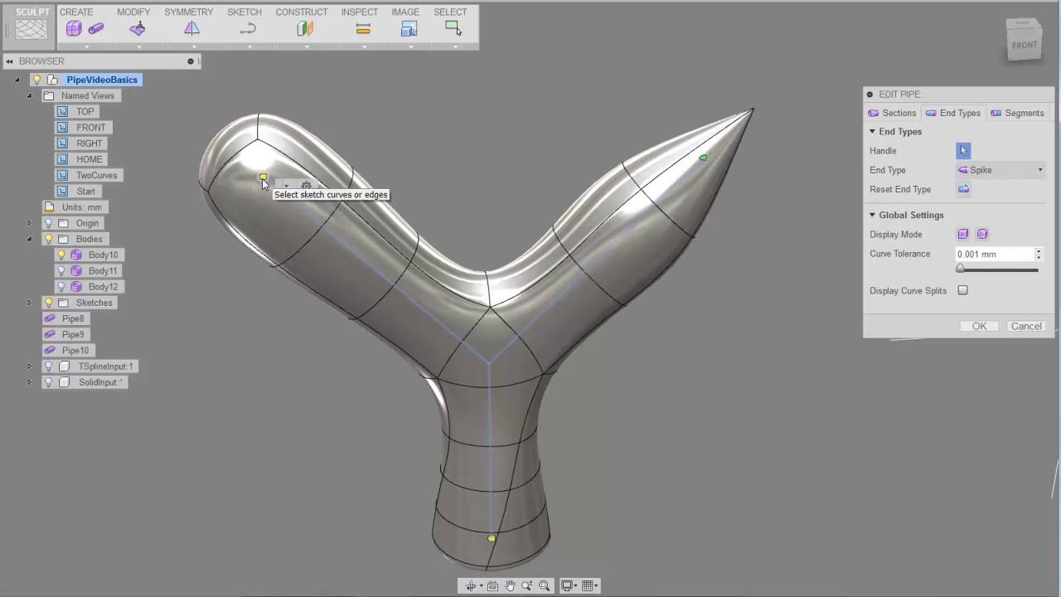
{"action": "left_click", "coordinate": [287, 188]}
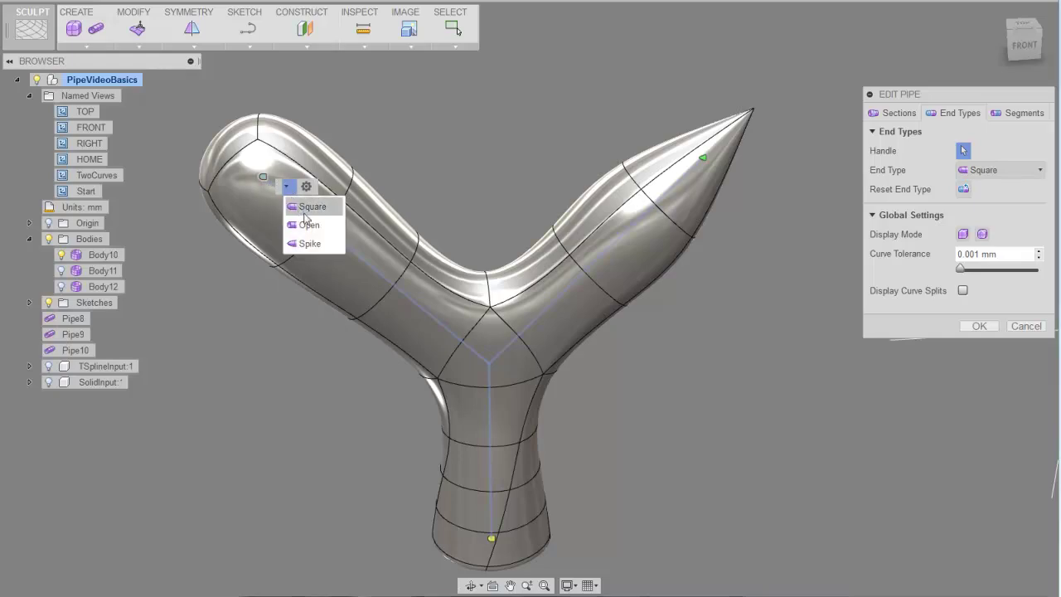
{"action": "left_click", "coordinate": [308, 228]}
{"action": "scroll", "coordinate": [281, 373], "scroll_direction": "down", "scroll_amount": 5}
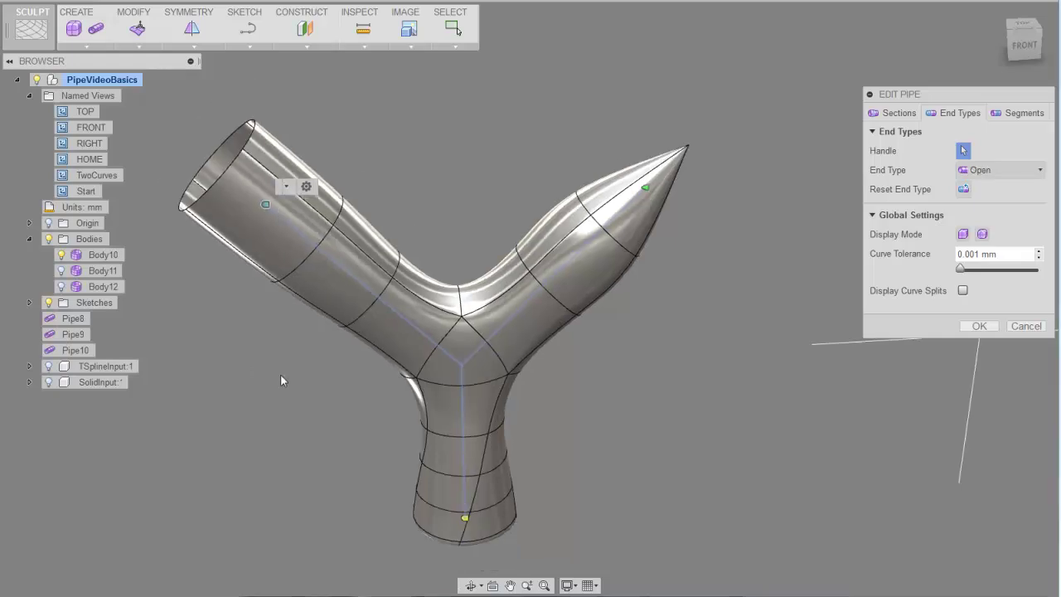
{"action": "middle_click_drag", "start_coordinate": [281, 392], "coordinate": [282, 282], "text": "shift"}
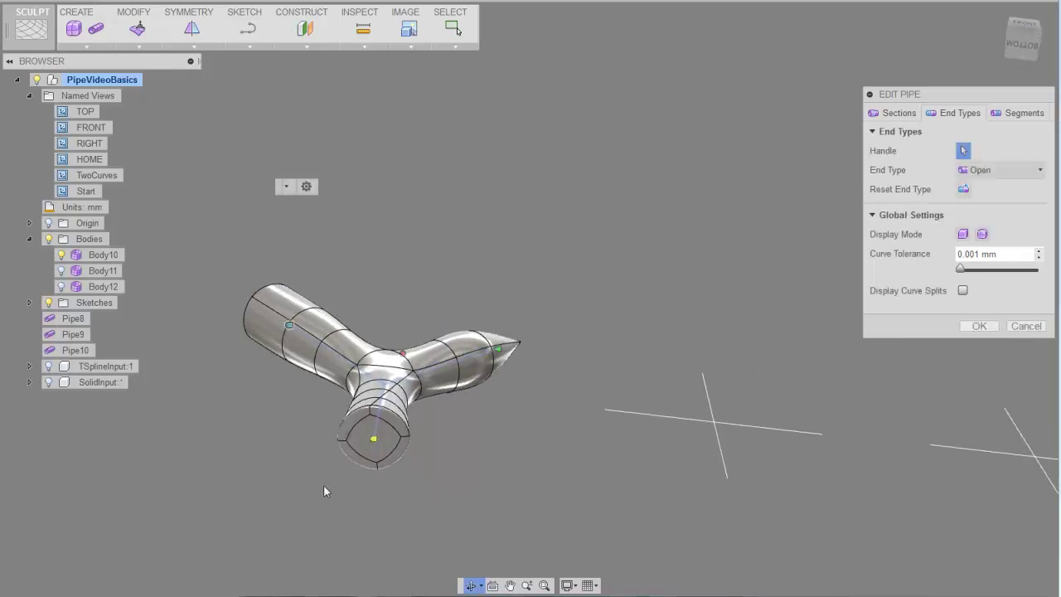
{"action": "middle_click_drag", "start_coordinate": [413, 438], "coordinate": [477, 334], "text": "shift"}
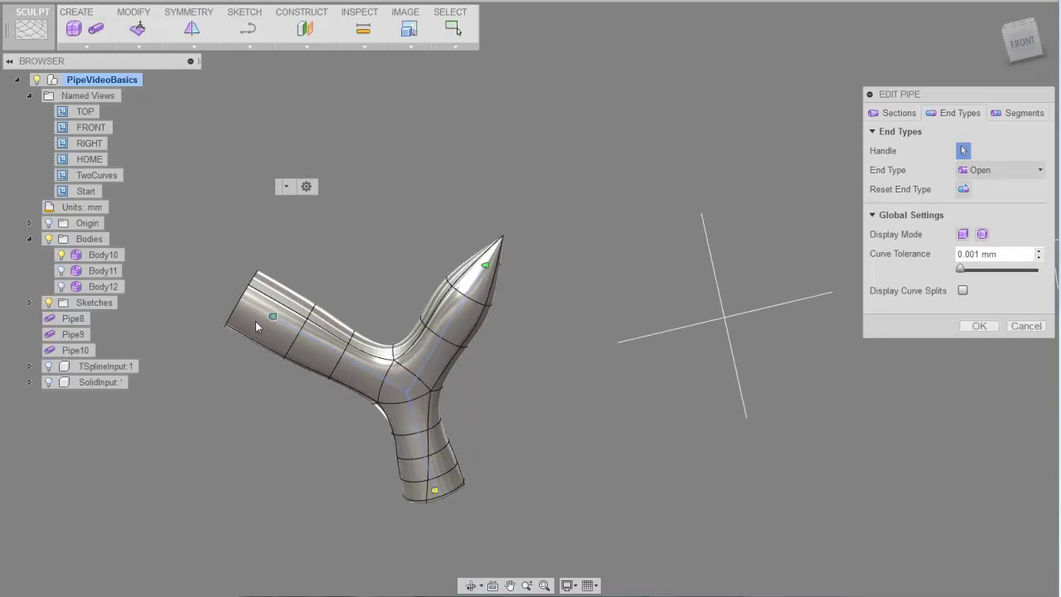
{"action": "middle_click_drag", "start_coordinate": [252, 391], "coordinate": [307, 365], "text": "shift"}
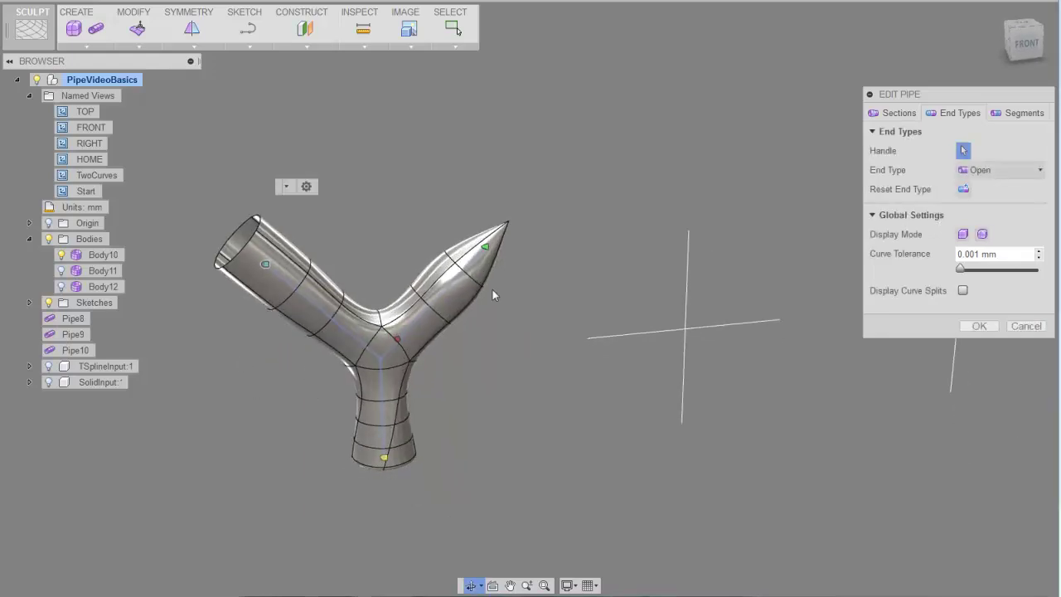
- Change the right arm's spike end to Open
{"action": "left_click", "coordinate": [489, 248]}
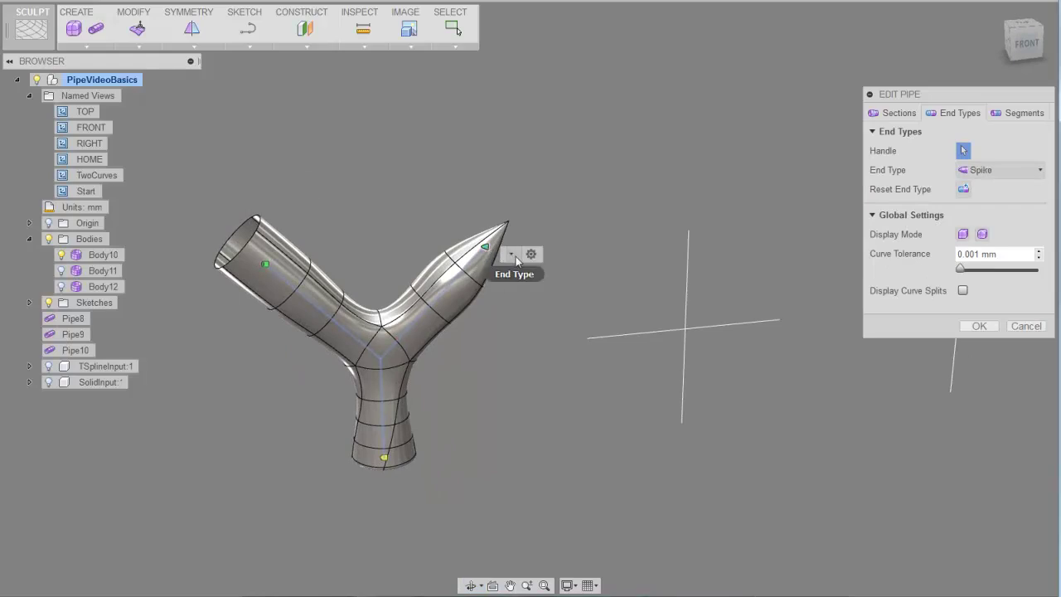
{"action": "left_click", "coordinate": [514, 256]}
{"action": "left_click", "coordinate": [533, 294]}
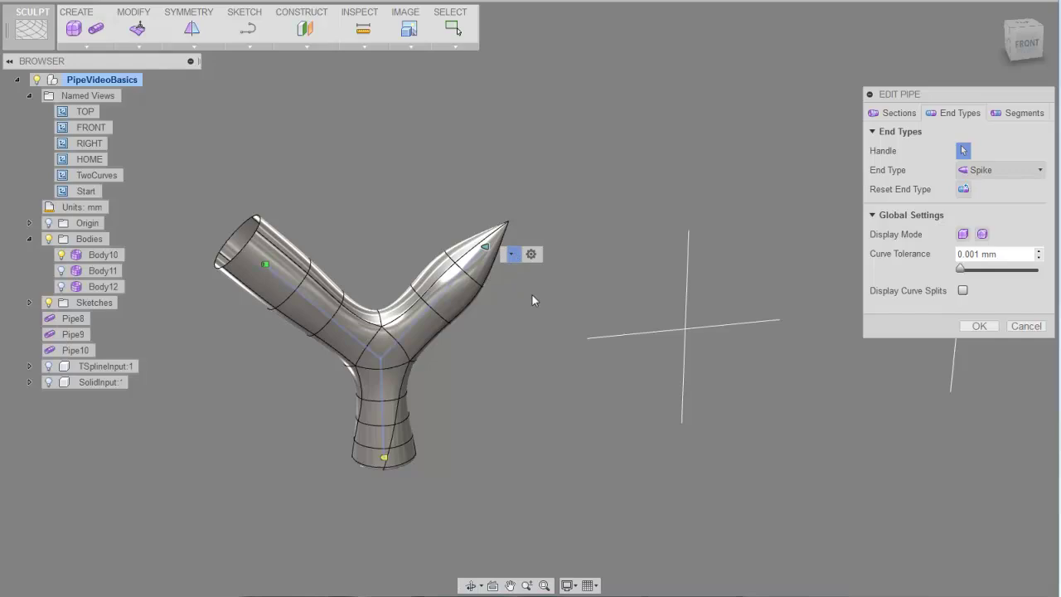
{"action": "scroll", "coordinate": [476, 390], "scroll_direction": "up", "scroll_amount": 3}
{"action": "middle_click_drag", "start_coordinate": [478, 380], "coordinate": [667, 395]}
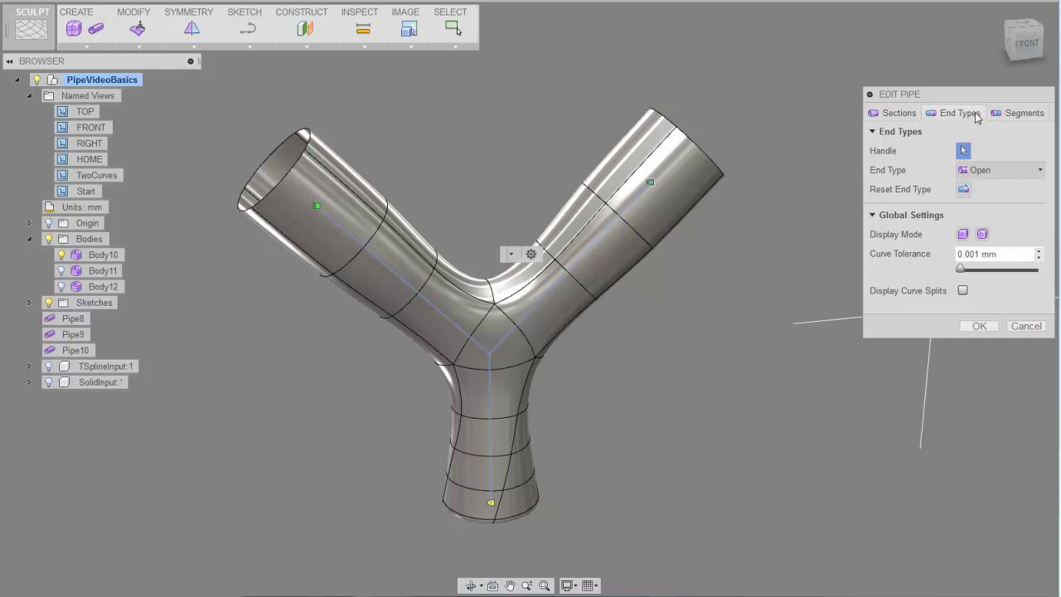
- In the Segments tab, reduce the left arm segment's count from 2 to 1
{"action": "left_click", "coordinate": [1024, 113]}
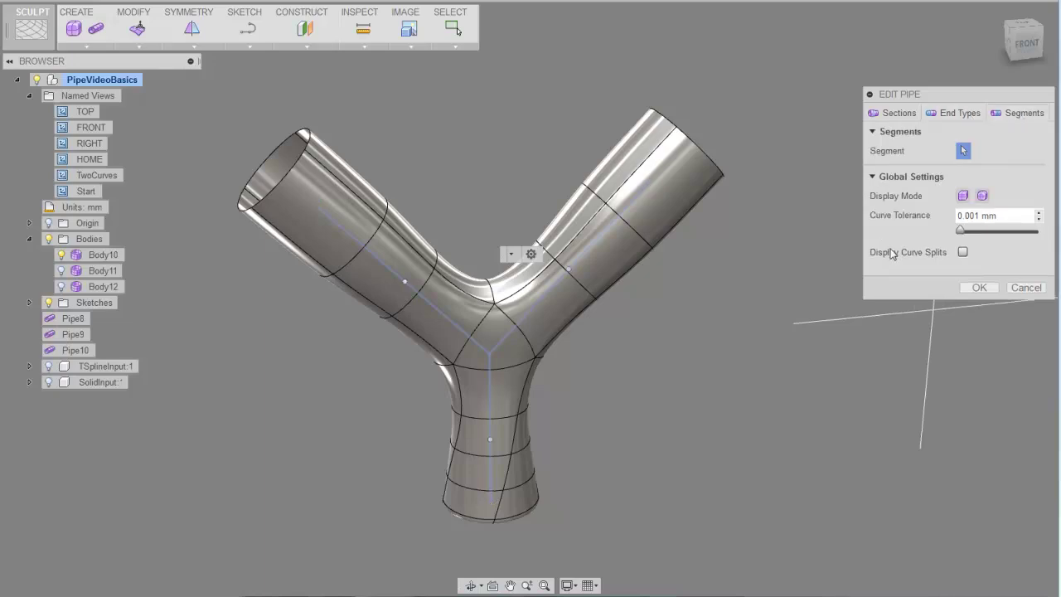
{"action": "middle_click_drag", "start_coordinate": [709, 381], "coordinate": [699, 371], "text": "shift"}
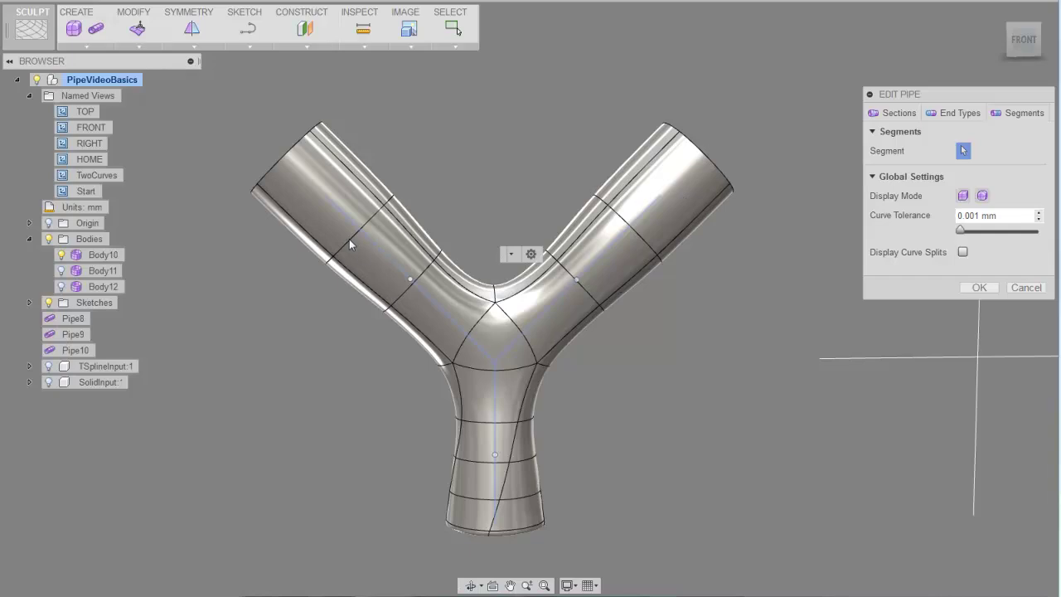
{"action": "left_click", "coordinate": [594, 304]}
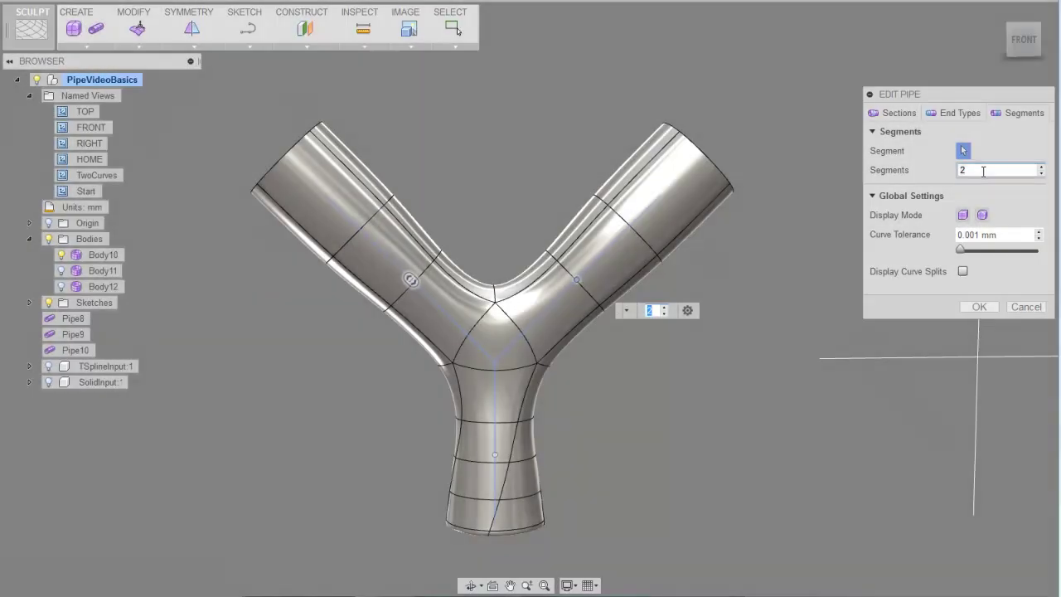
{"action": "left_click", "coordinate": [962, 170]}
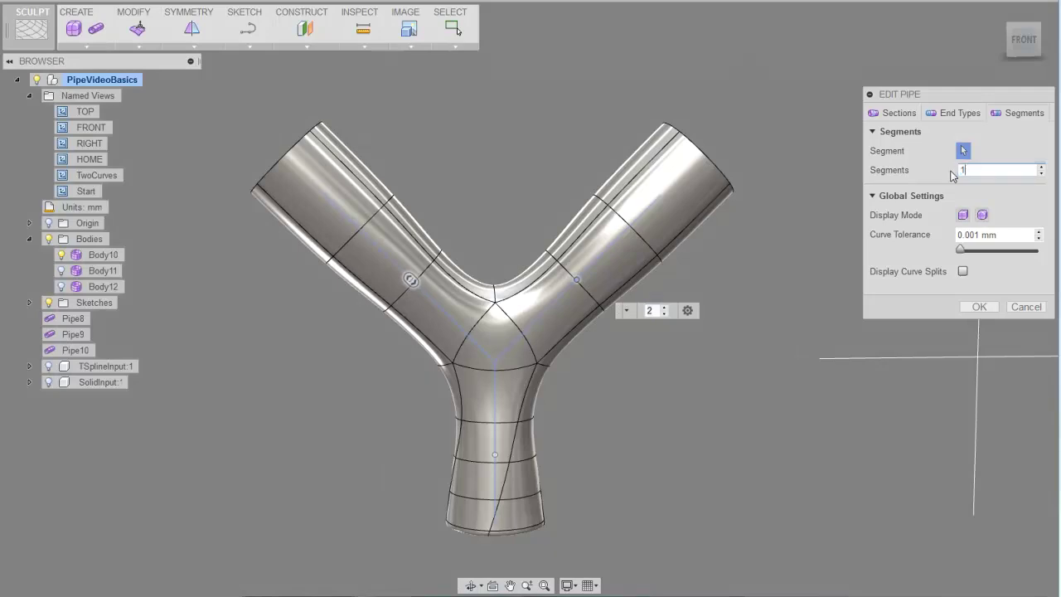
{"action": "type", "text": "1"}
{"action": "key", "text": "Return"}
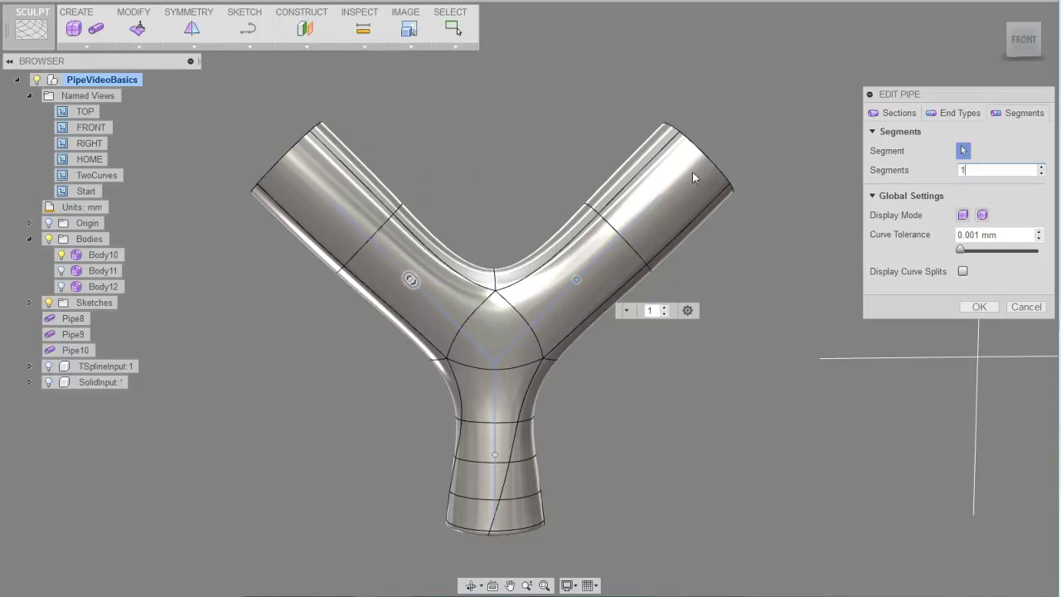
{"action": "middle_click_drag", "start_coordinate": [603, 404], "coordinate": [672, 405], "text": "shift"}
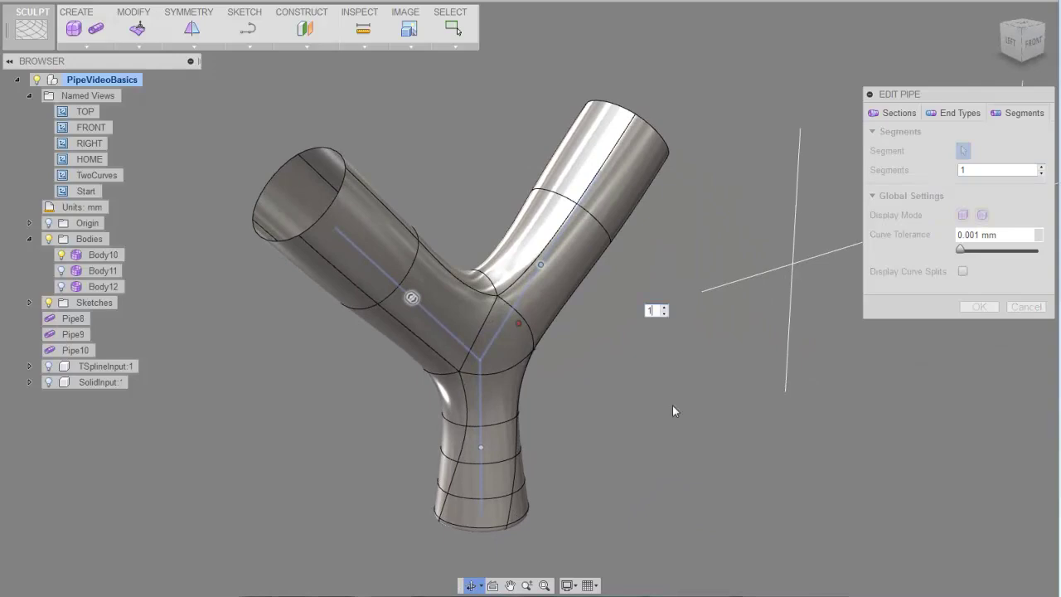
- Cap both upper arm ends of the Y pipe with Square end types
{"action": "left_click", "coordinate": [955, 113]}
{"action": "left_click", "coordinate": [600, 173]}
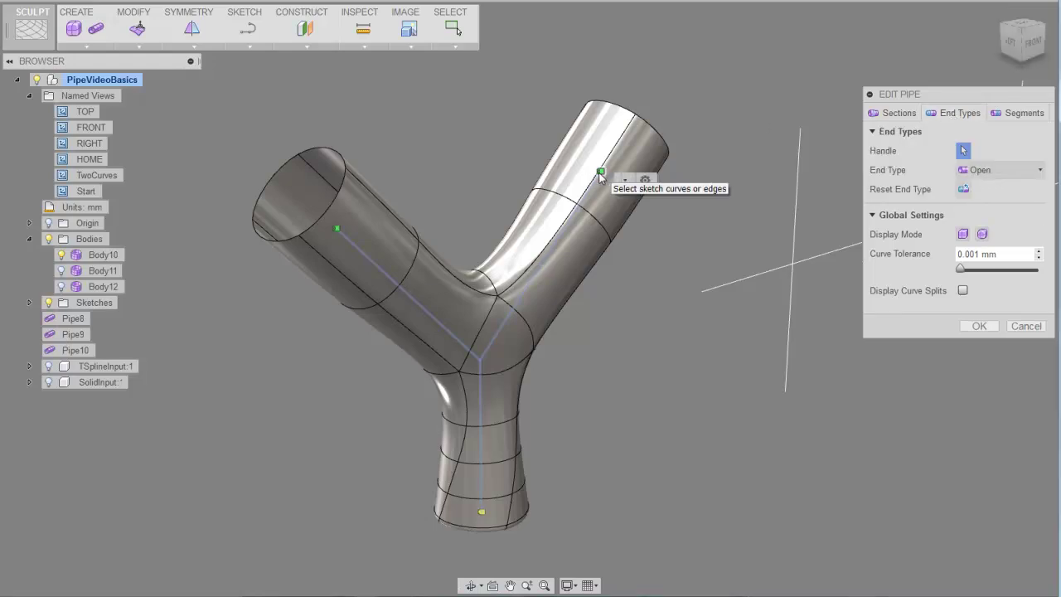
{"action": "left_click", "coordinate": [336, 230]}
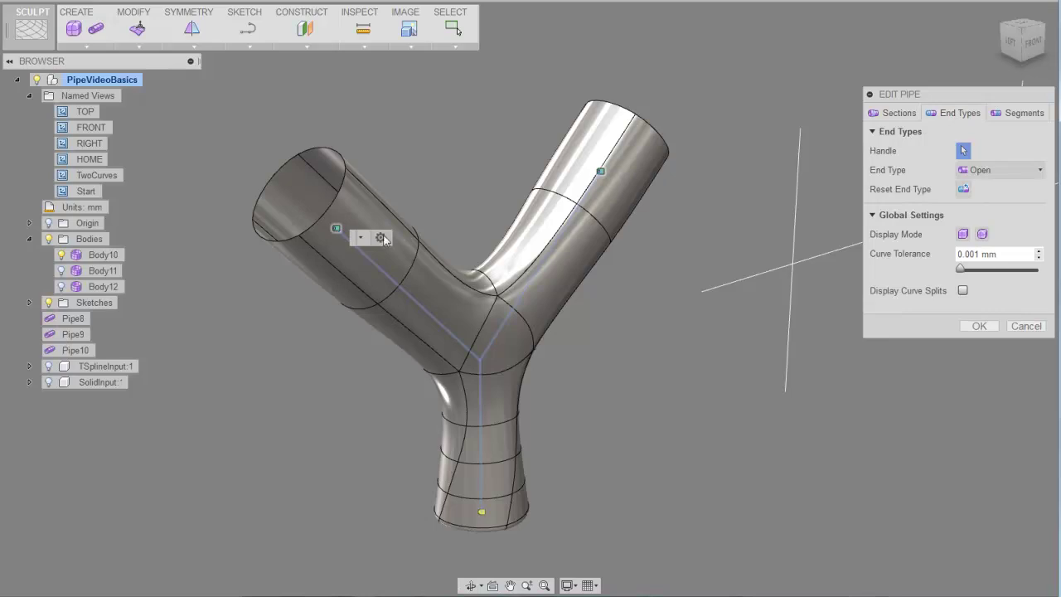
{"action": "left_click", "coordinate": [360, 239]}
{"action": "left_click", "coordinate": [386, 257]}
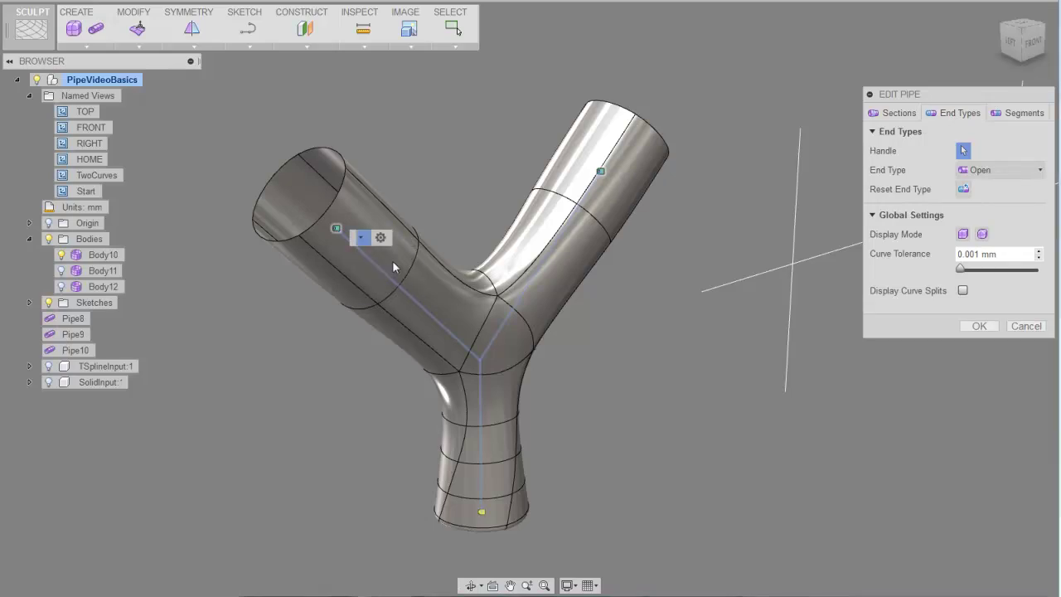
- Select the bottom 30.00 mm section ring for editing in the Sections settings
{"action": "middle_click_drag", "start_coordinate": [630, 385], "coordinate": [594, 375], "text": "shift"}
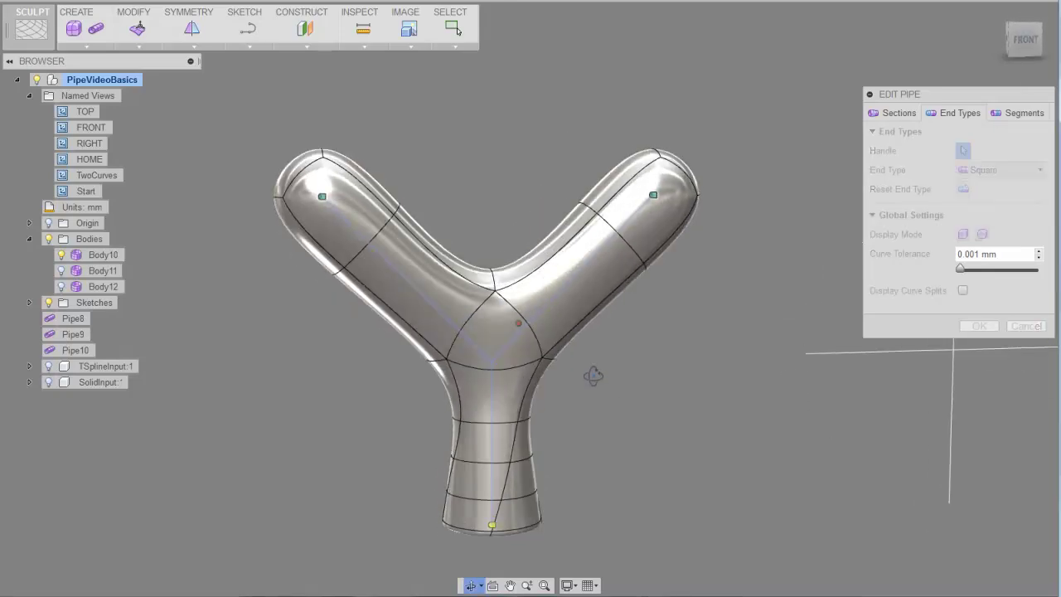
{"action": "left_click", "coordinate": [902, 113]}
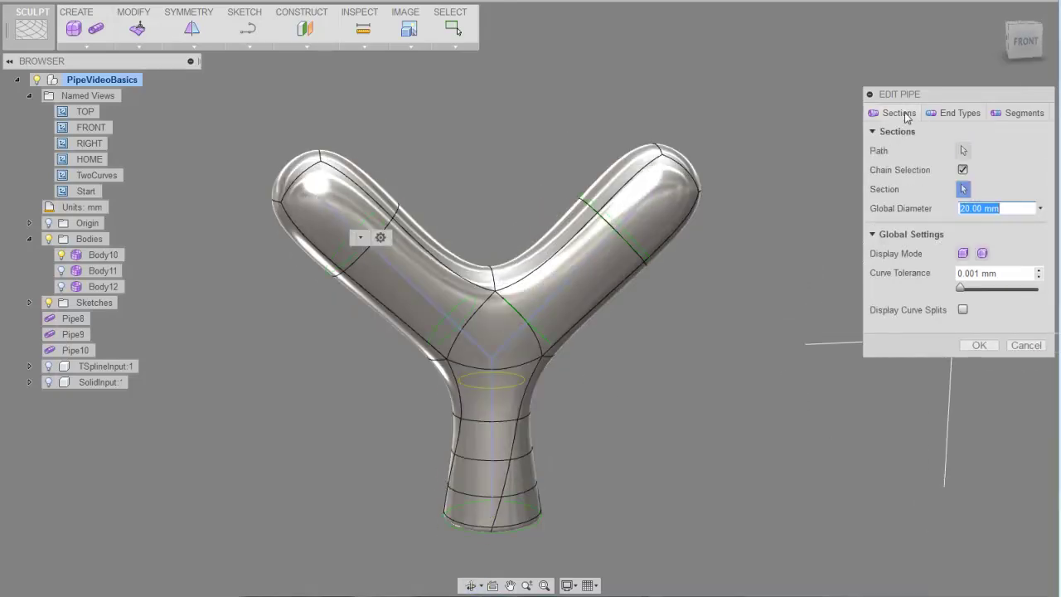
{"action": "left_click", "coordinate": [537, 529]}
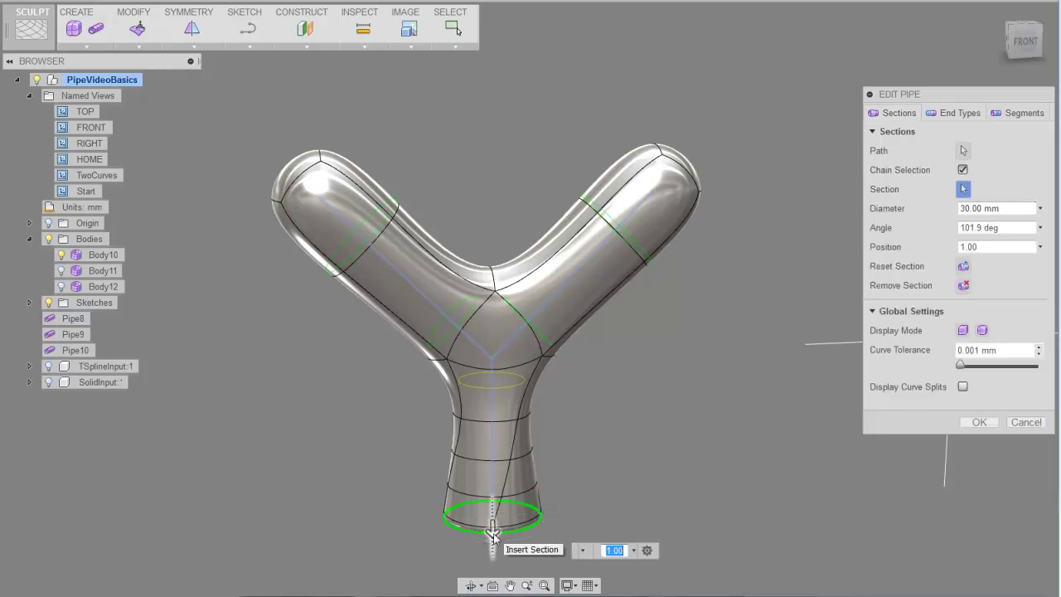